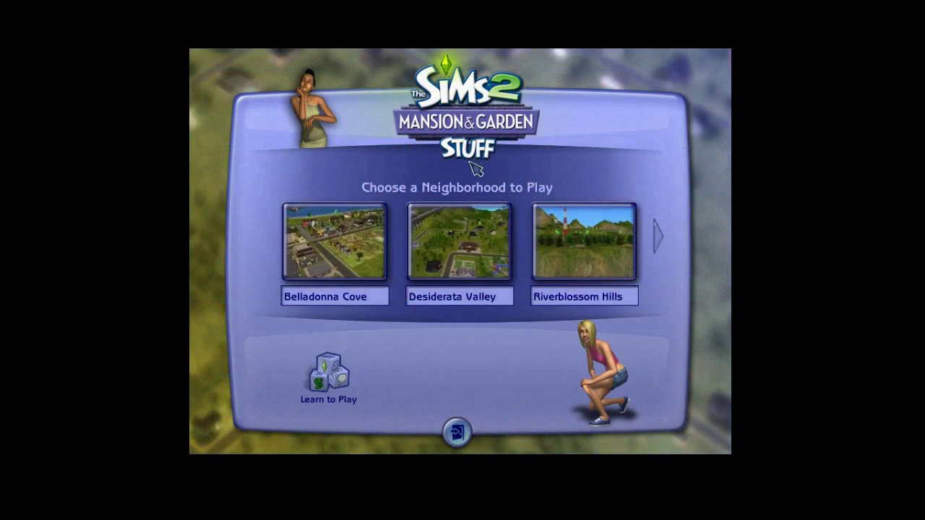
Open the Strangetown neighborhood for play from the neighborhood chooser
click(660, 236)
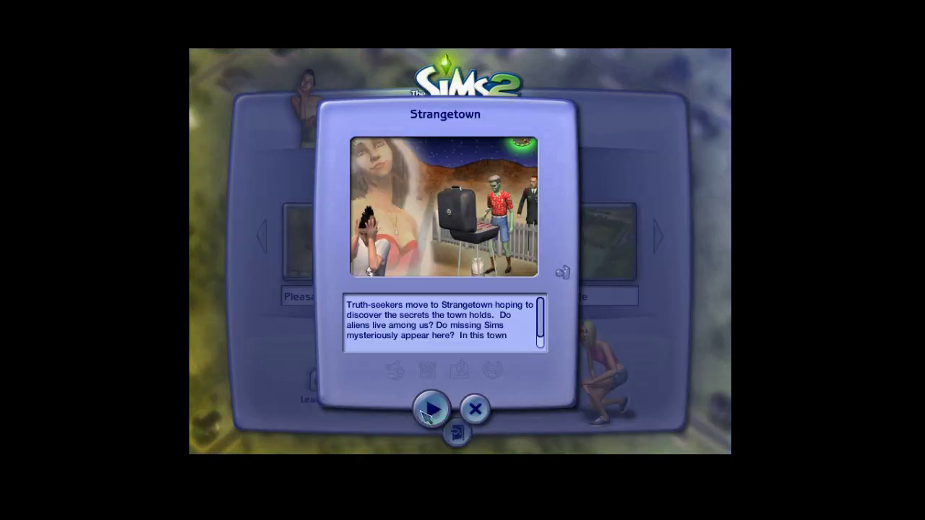
click(430, 409)
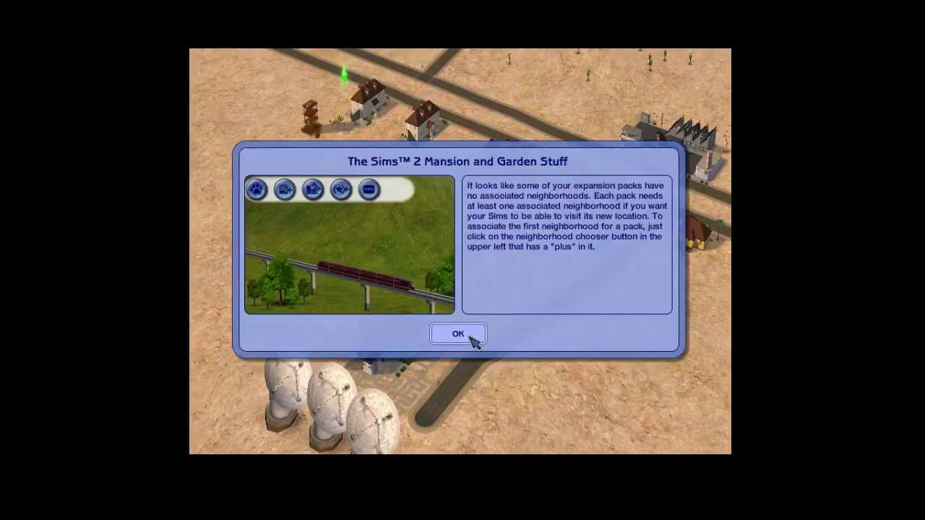
Dismiss the notices, then set and keep a 1366x768 screen size in Graphics/Performance Options
click(469, 337)
click(471, 392)
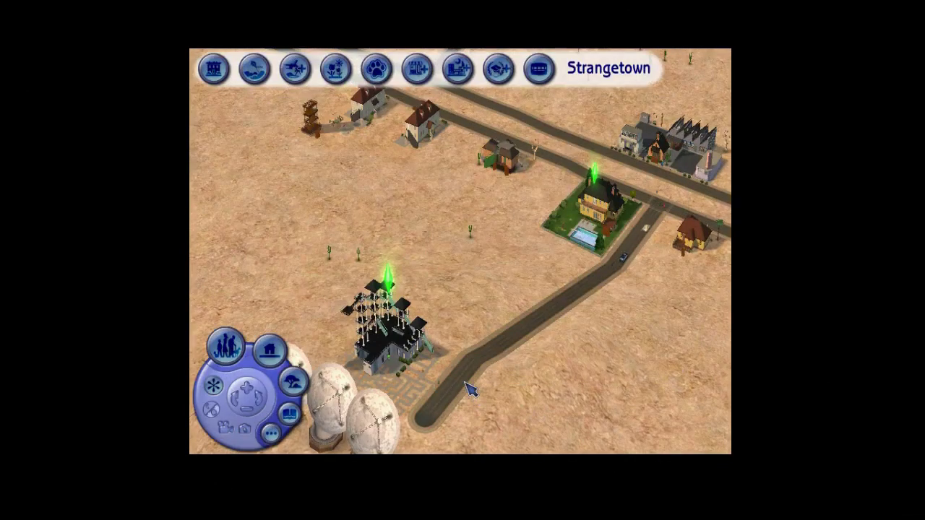
click(271, 435)
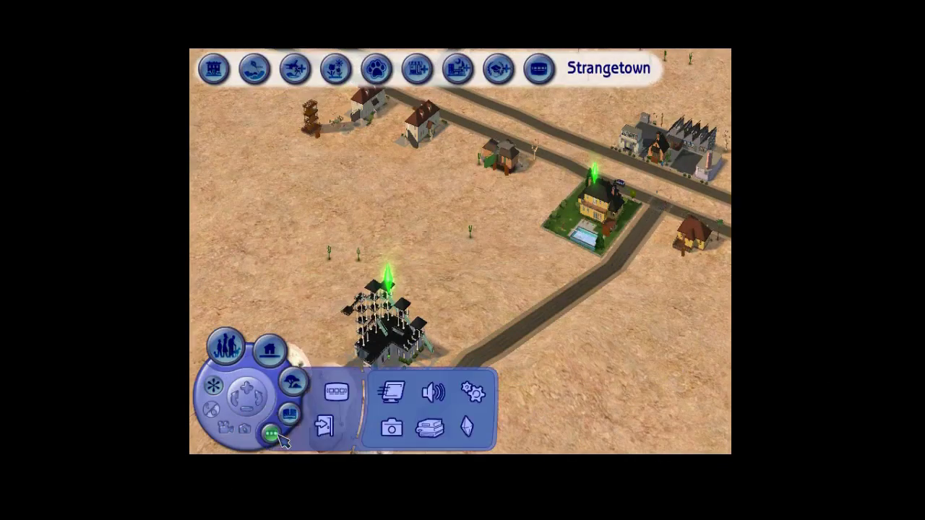
click(395, 394)
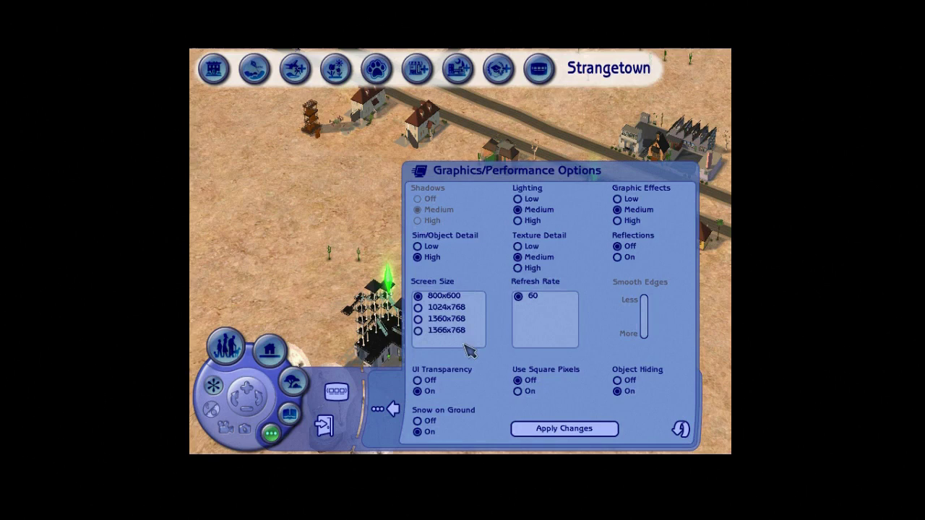
click(420, 332)
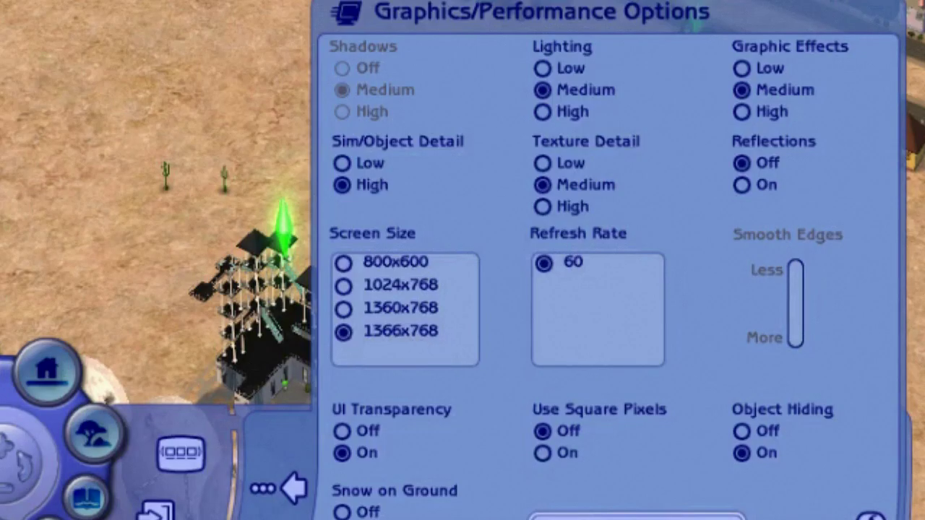
click(636, 517)
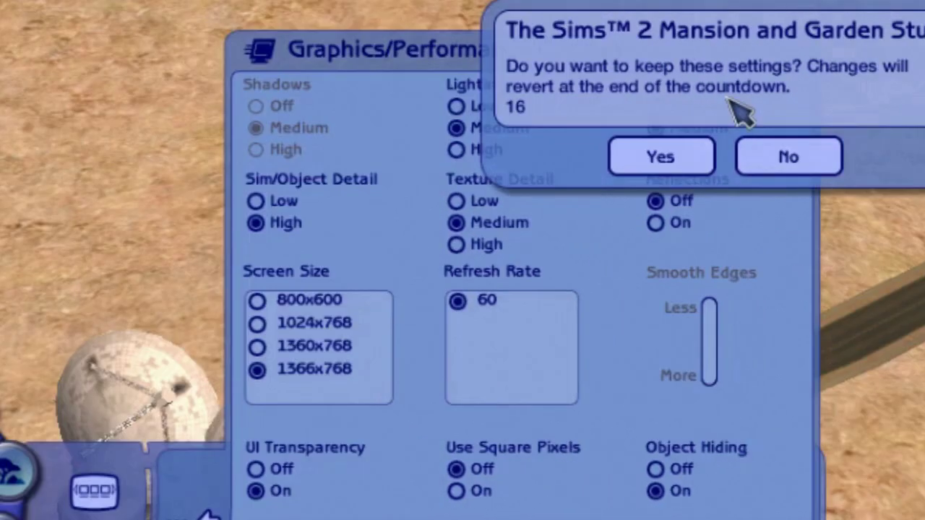
click(693, 153)
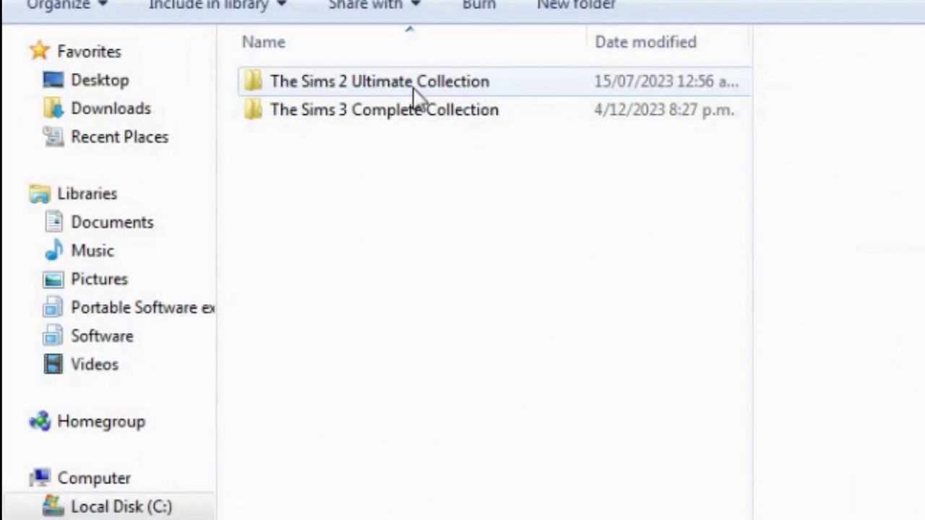
Browse to The Sims 2 Pets\TSData\Res\Config and select the Graphics Rules file
click(415, 90)
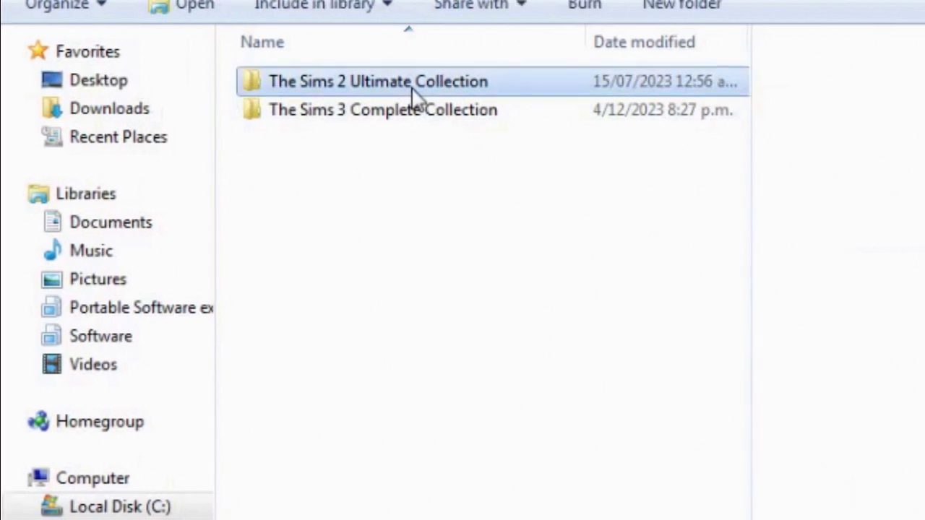
double_click(375, 80)
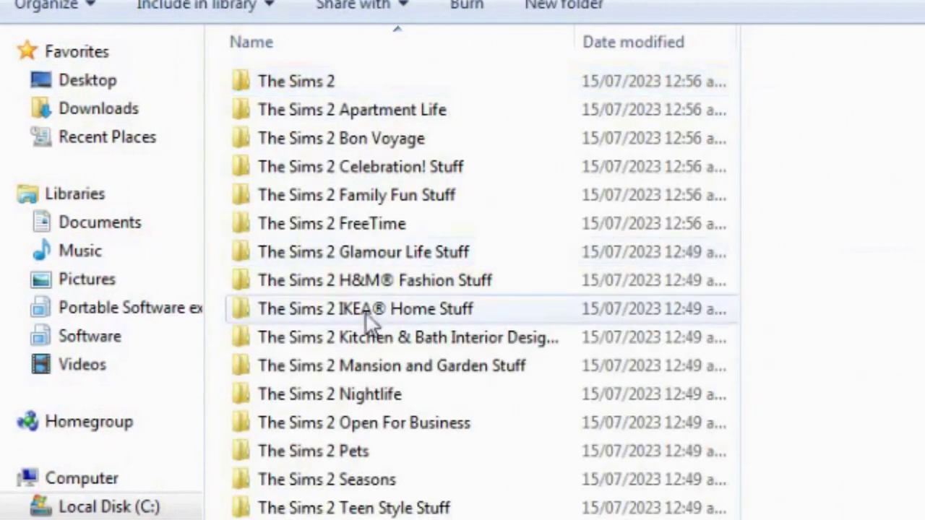
double_click(344, 450)
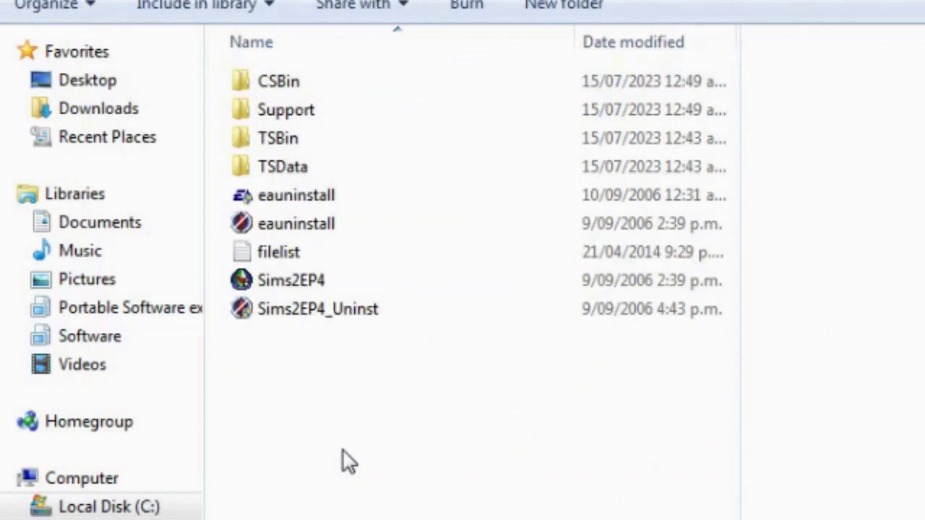
double_click(282, 166)
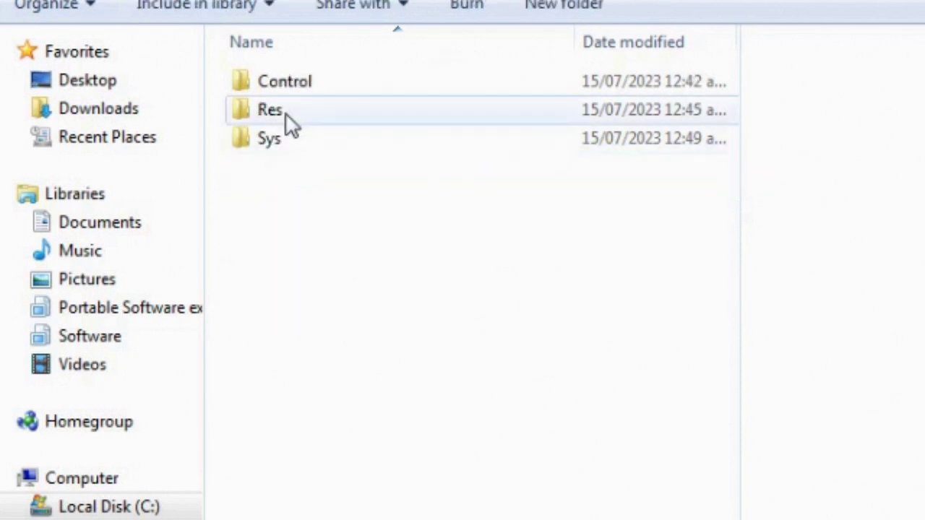
double_click(271, 110)
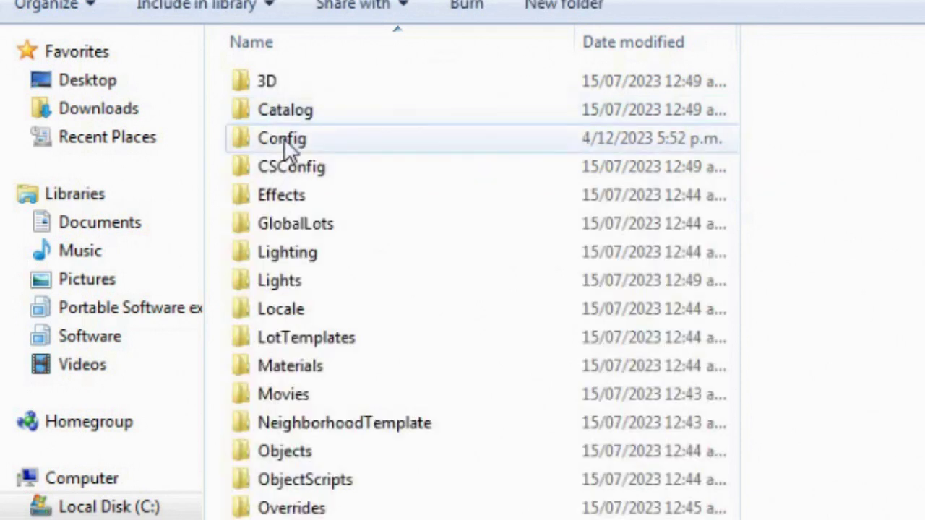
double_click(284, 138)
click(289, 140)
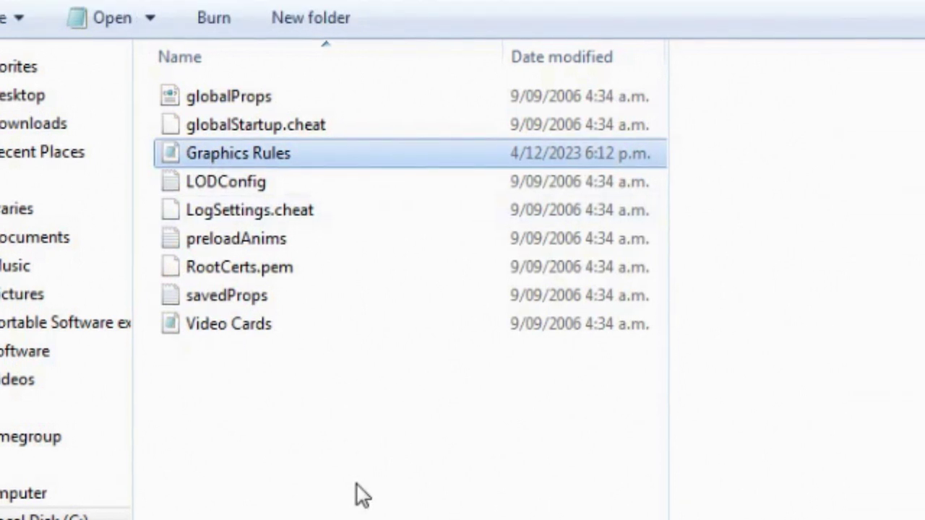
Open Graphics Rules in Notepad and look over the Low, Medium and High constants
double_click(269, 165)
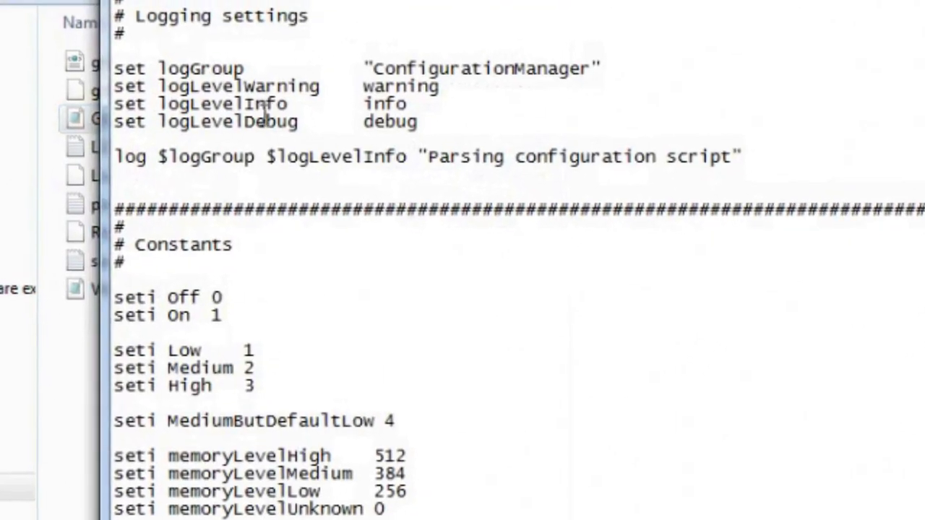
drag(240, 343, 272, 366)
drag(323, 432, 325, 445)
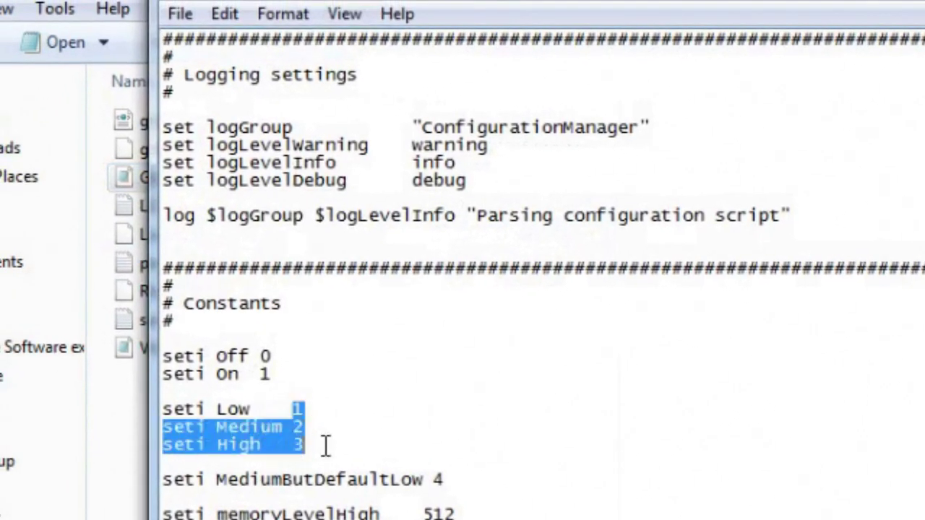
click(358, 414)
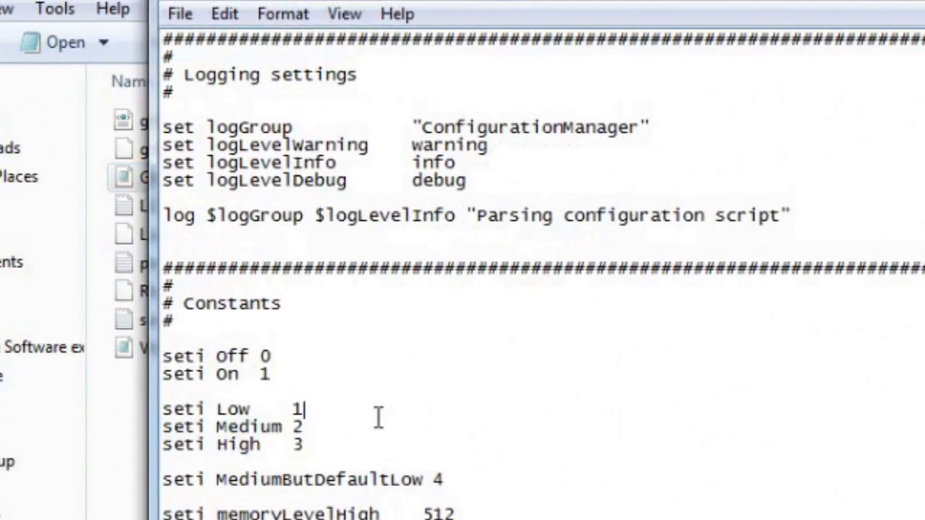
Save a copy to Documents named 'Graphics Rules original settings'
click(183, 14)
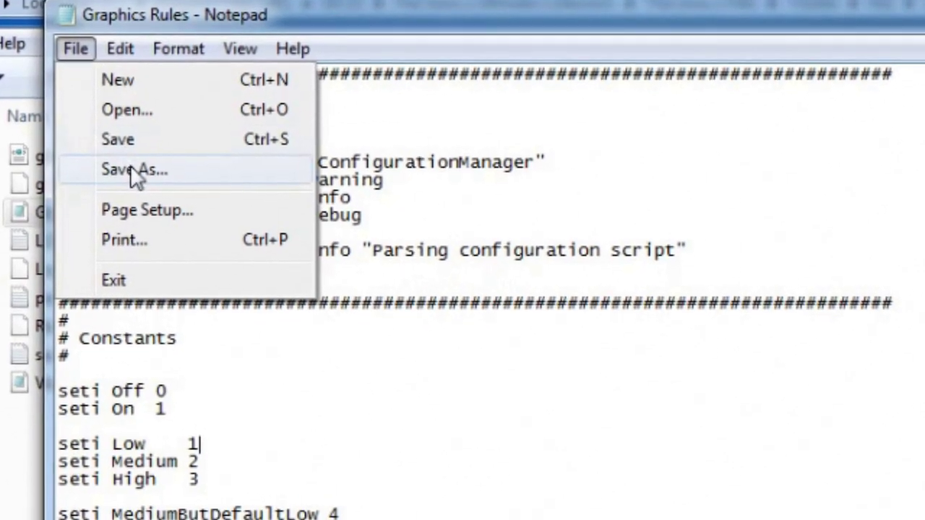
click(127, 161)
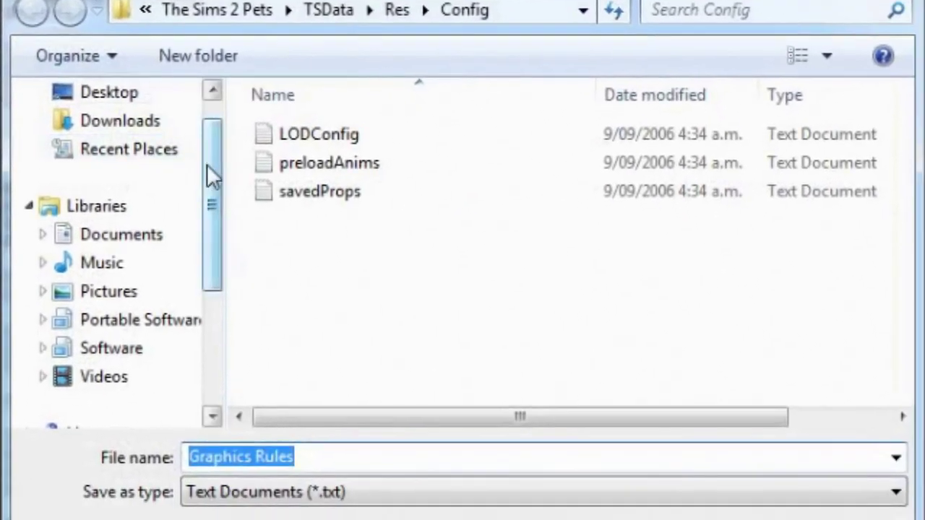
drag(206, 164, 206, 120)
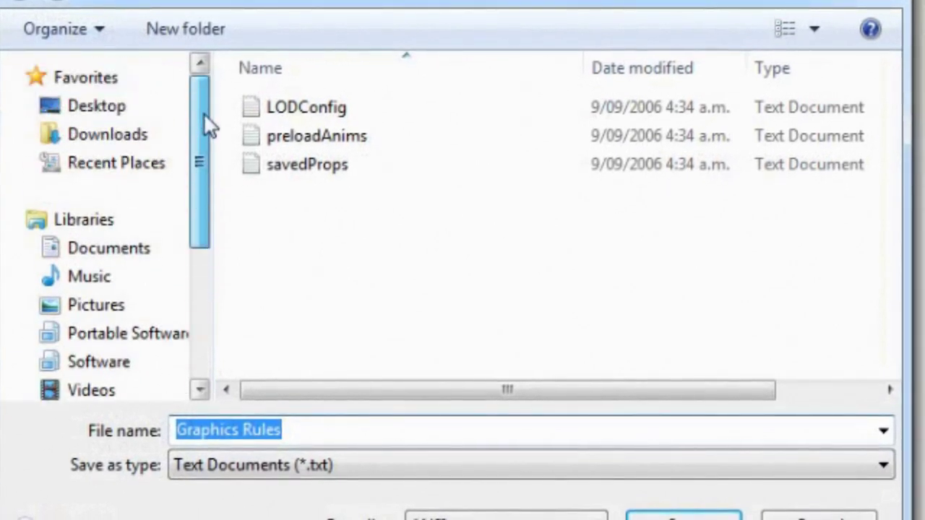
click(116, 249)
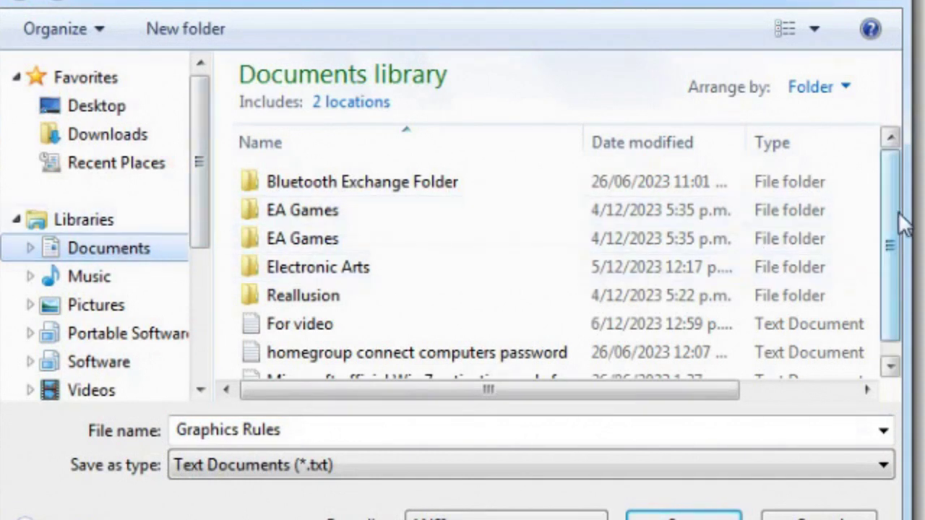
scroll(899, 227, down, 1)
click(369, 426)
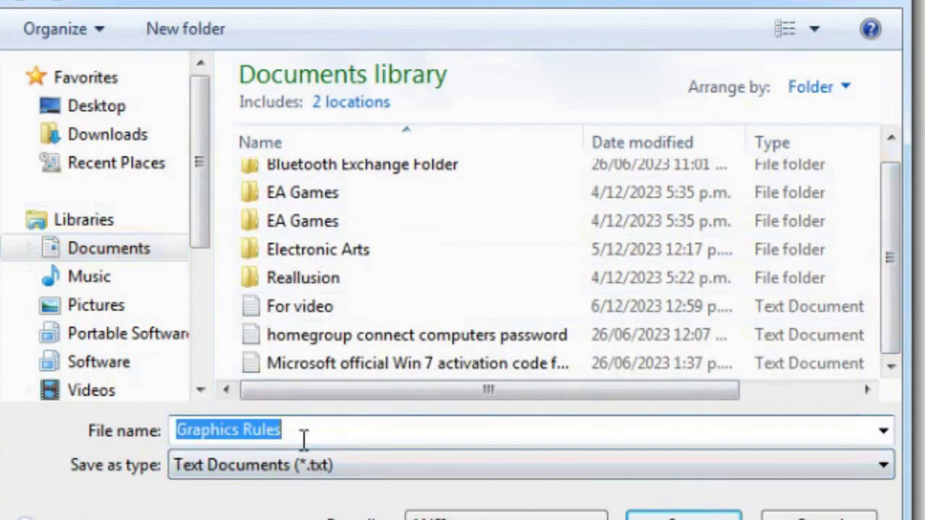
click(288, 432)
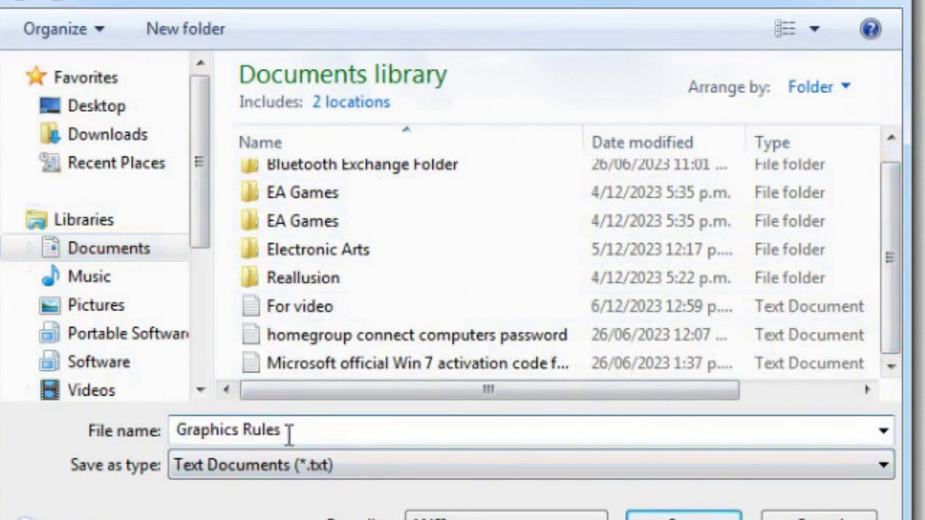
text(orgi)
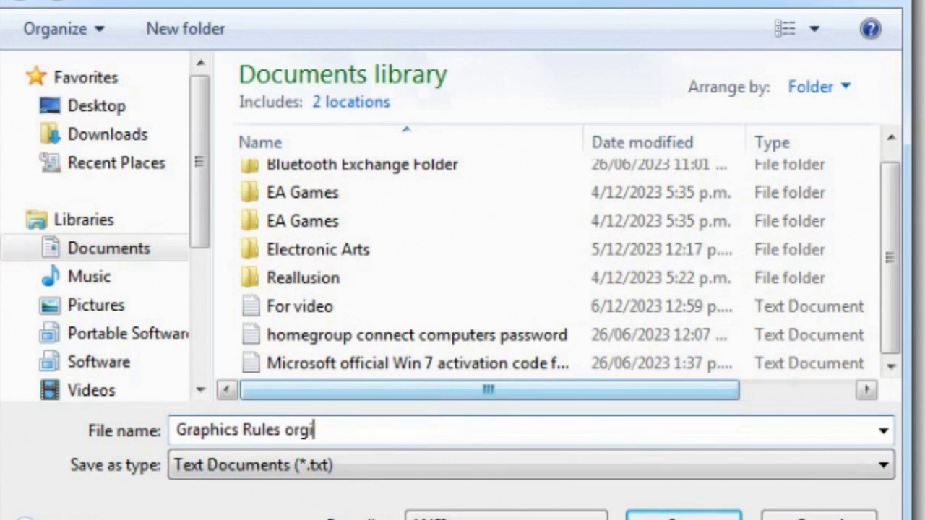
key(BackSpace)
key(BackSpace)
text(iginal)
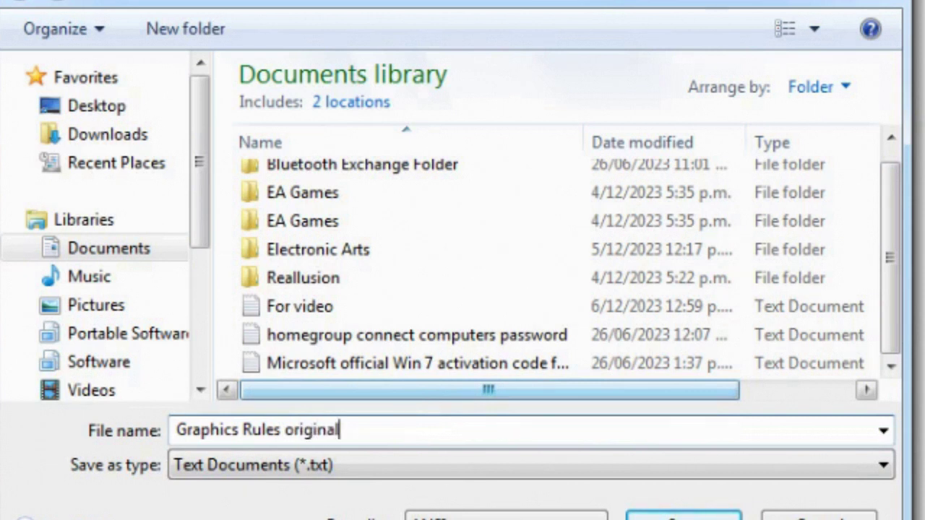
text( settings)
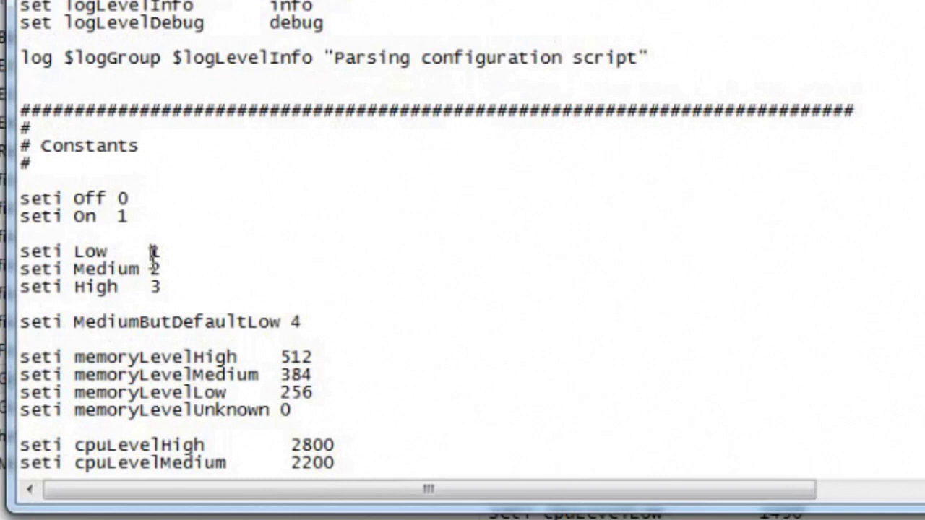
drag(152, 251, 177, 288)
Replace the Low constant's 1 with 3 and locate the 1366x768 ScreenModeResolution values
click(150, 250)
drag(151, 250, 160, 269)
text(33)
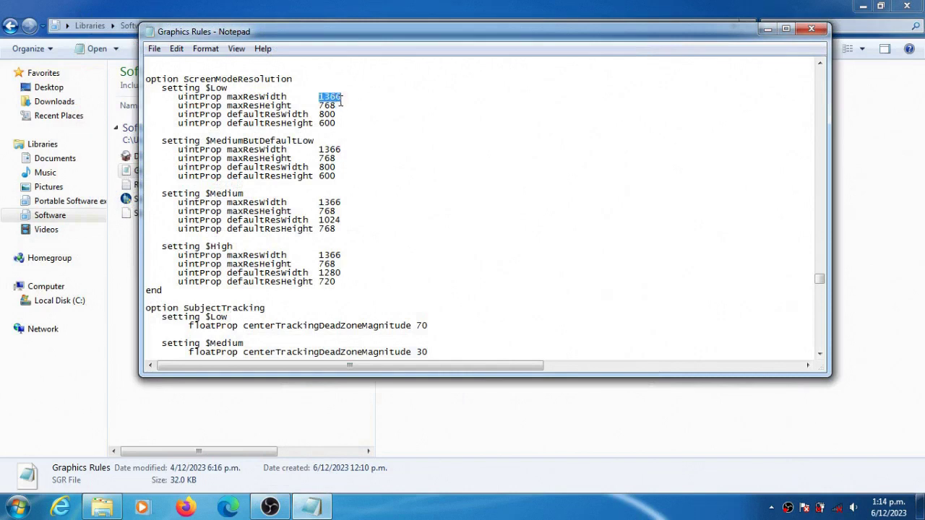
drag(340, 102, 344, 106)
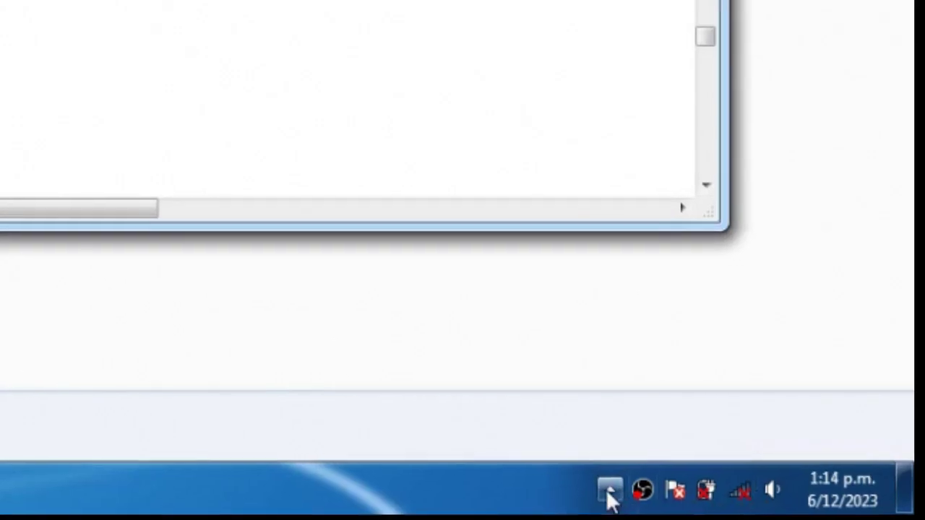
Open the Intel graphics properties from the tray and switch the panel to Advanced Mode
click(614, 493)
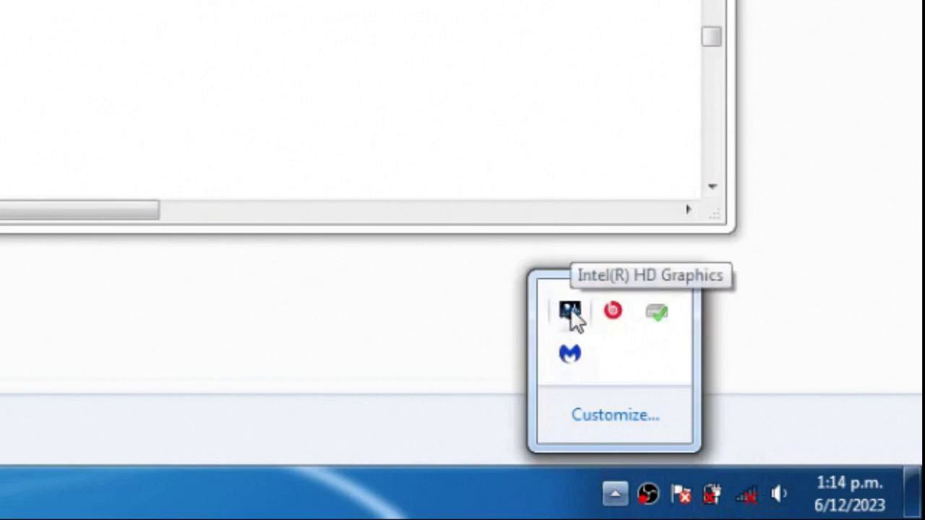
right_click(571, 317)
click(613, 324)
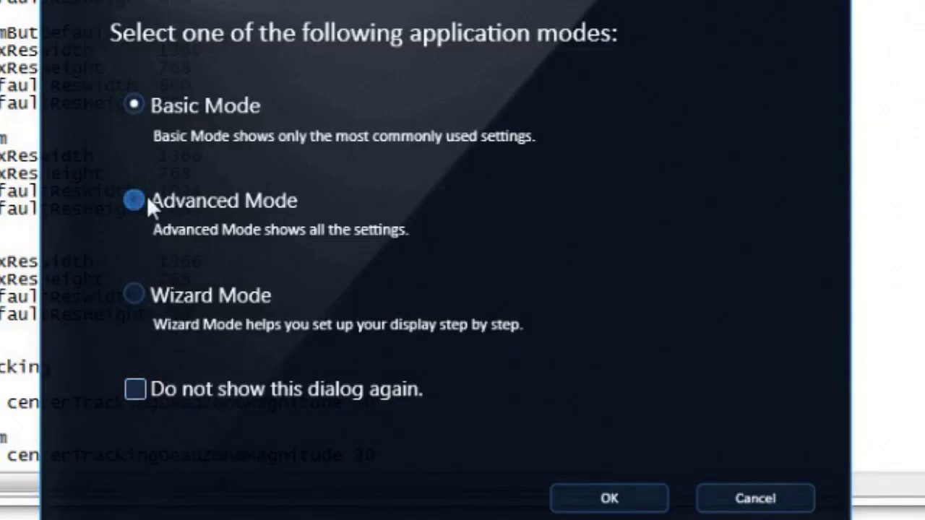
click(147, 200)
click(607, 498)
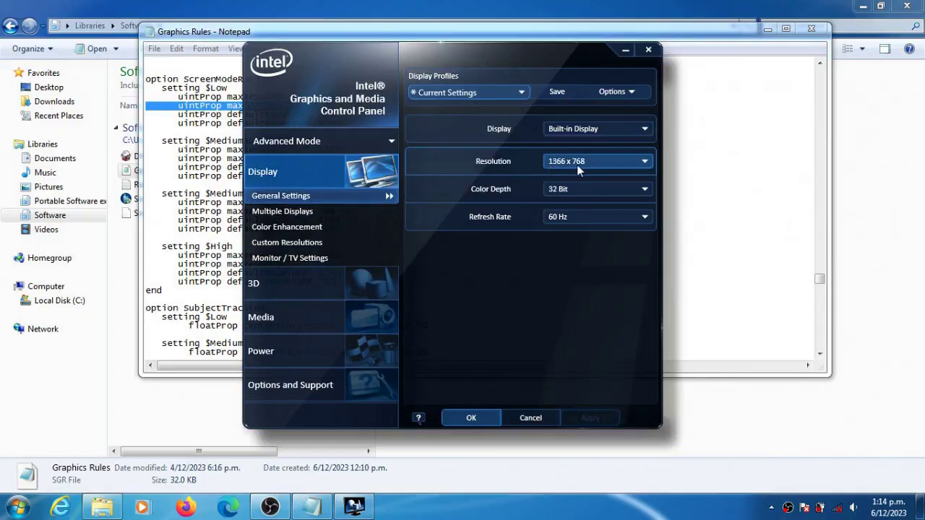
Check Control Panel's screen resolution list, leaving 1366 x 768 unchanged
click(626, 49)
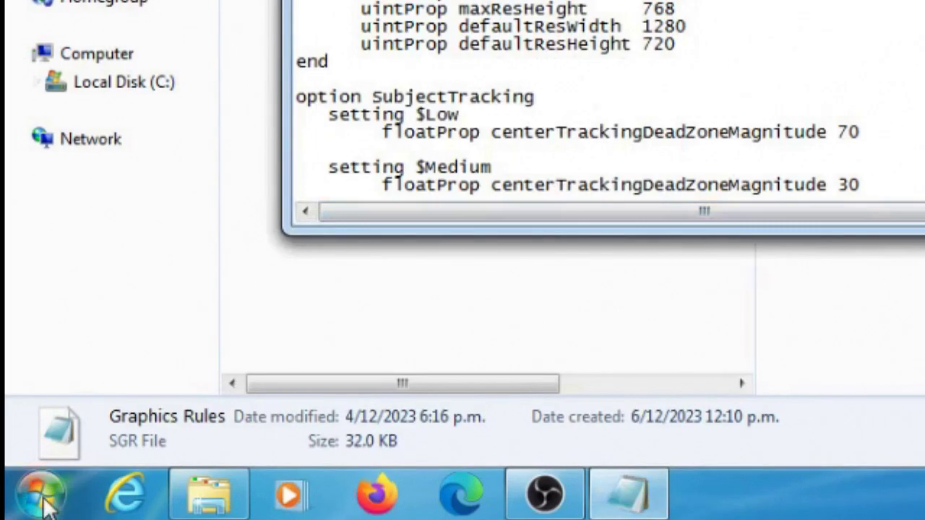
click(18, 507)
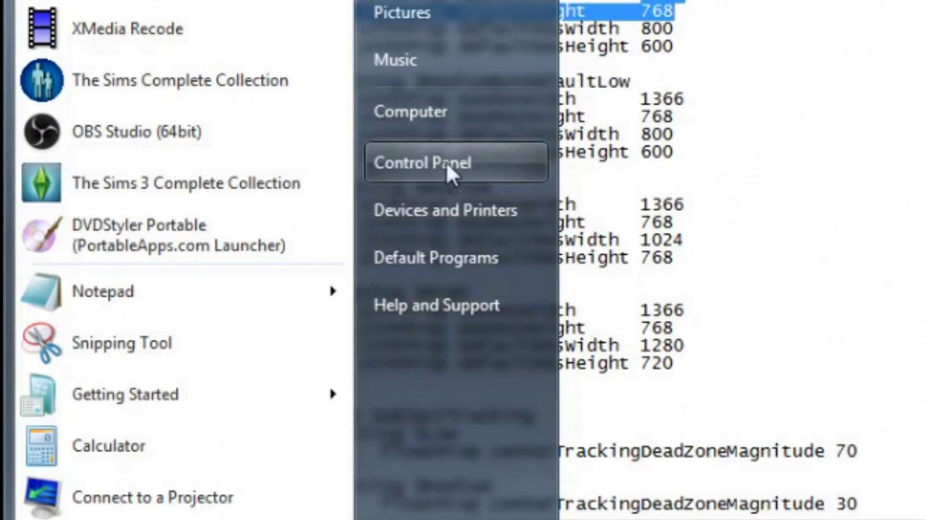
click(445, 162)
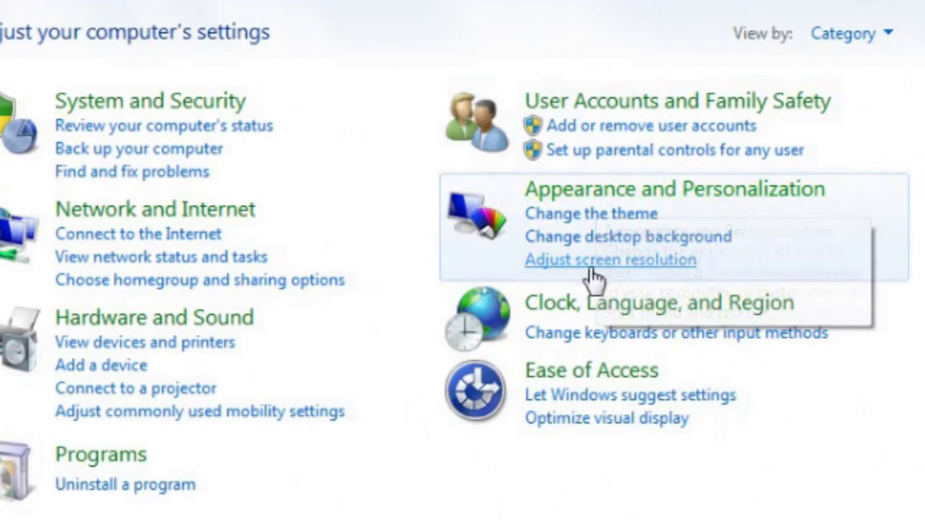
click(592, 264)
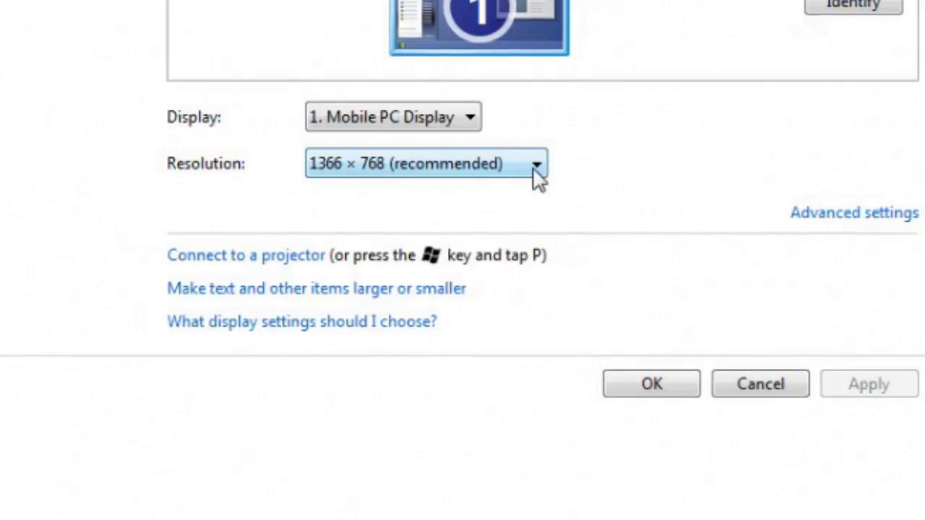
click(506, 286)
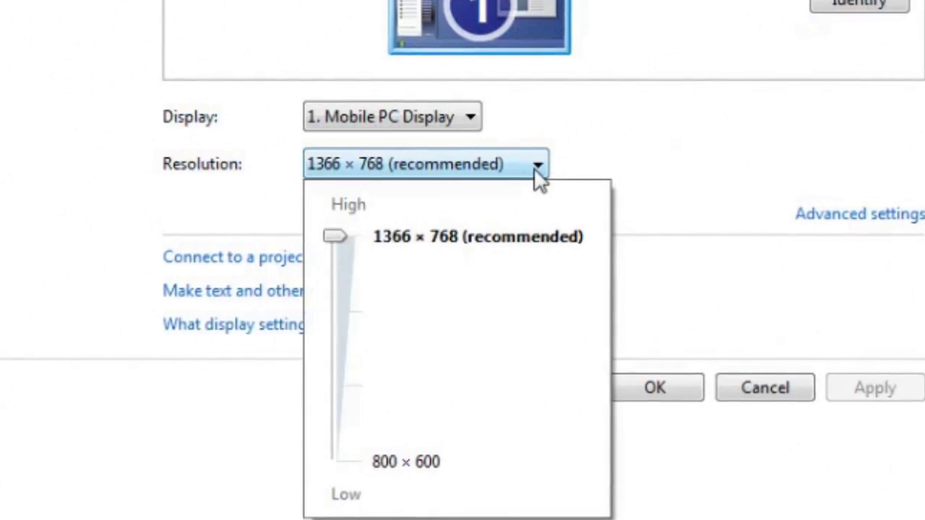
click(535, 169)
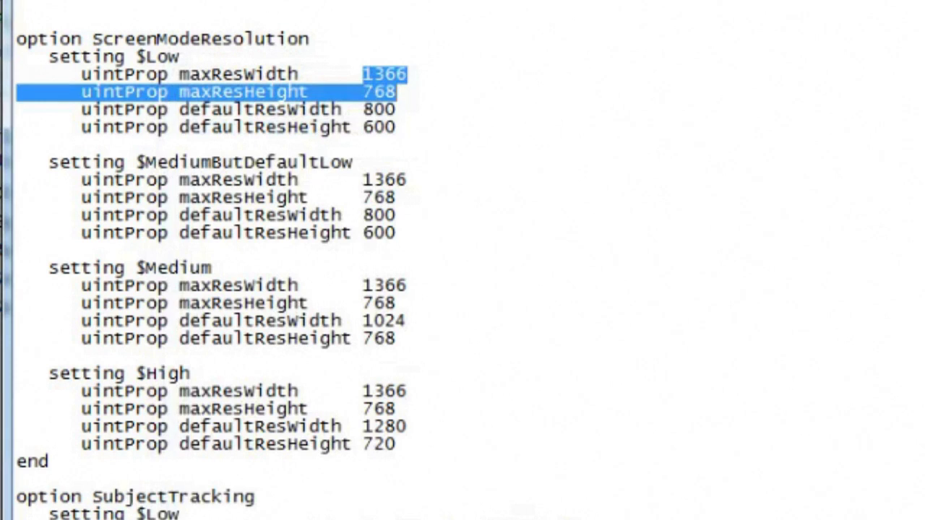
click(355, 185)
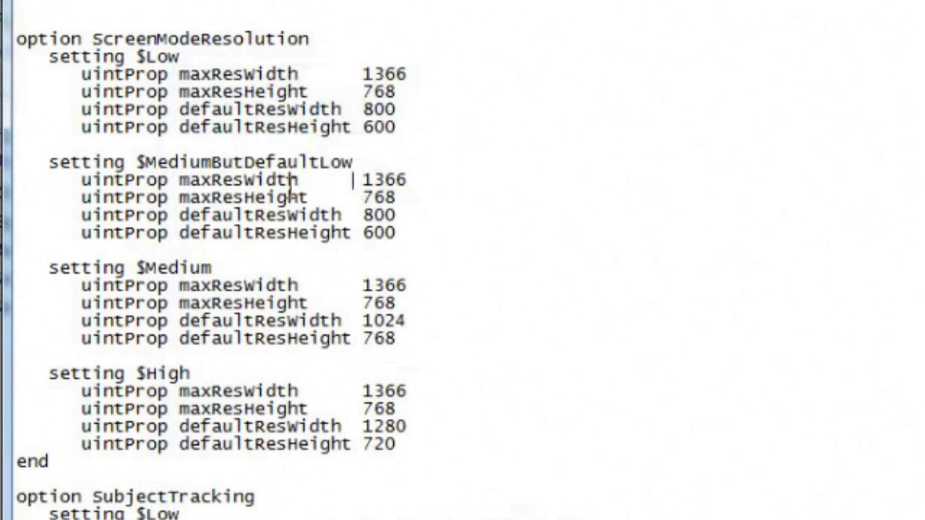
drag(72, 180, 419, 191)
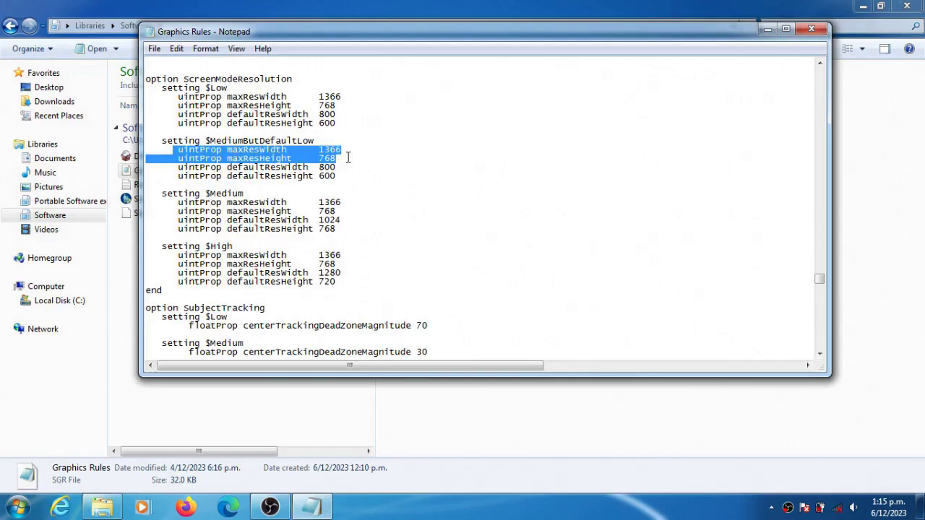
click(346, 156)
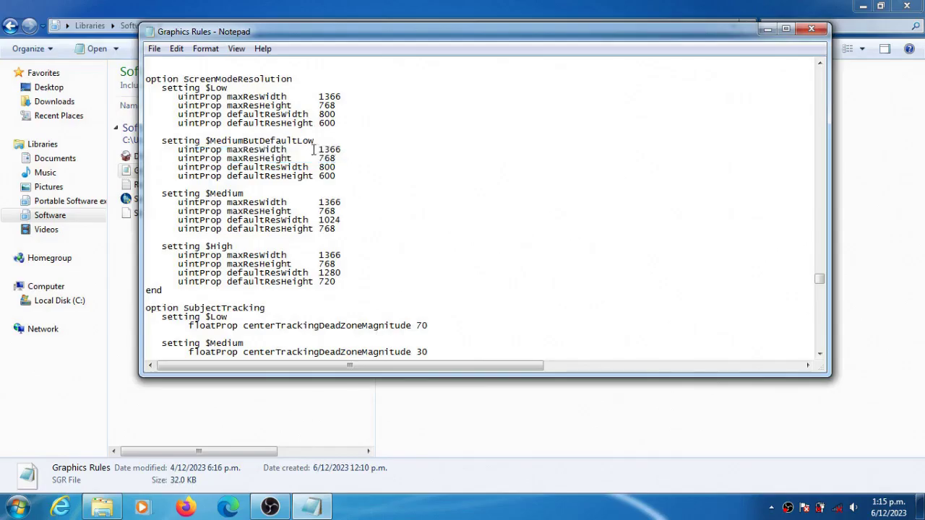
Type 1920 and 1080 over the maxRes width and height in $MediumButDefaultLow and $Medium
drag(319, 148, 343, 150)
text(1)
drag(319, 159, 340, 156)
text(1)
drag(319, 205, 343, 204)
text(1920)
drag(318, 211, 337, 212)
text(1080)
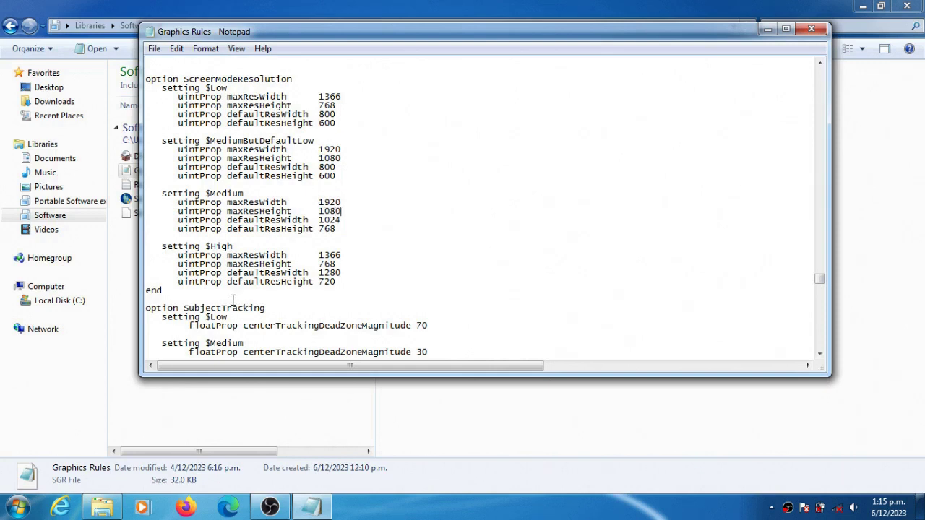
Copy the $Medium 1920/1080 lines over the $High values and fix their indentation
drag(319, 255, 343, 253)
drag(319, 202, 345, 202)
drag(178, 203, 349, 209)
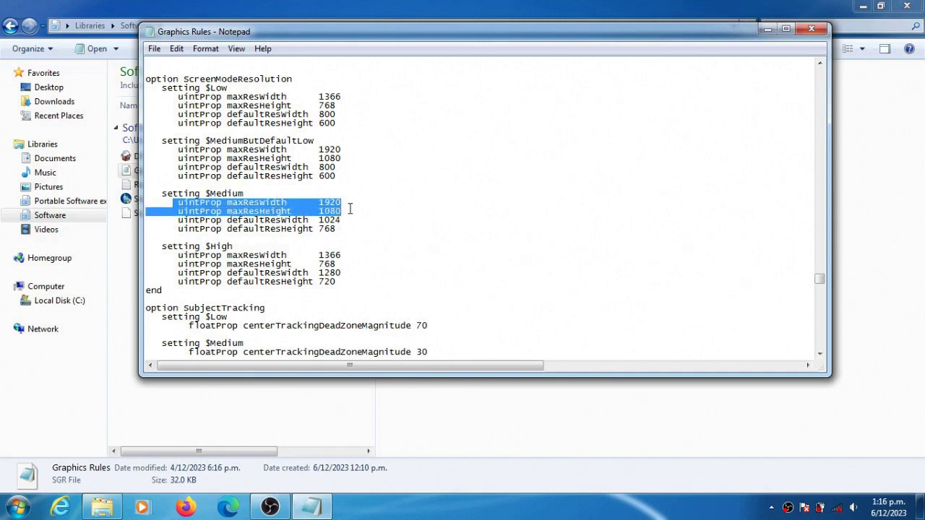
right_click(317, 209)
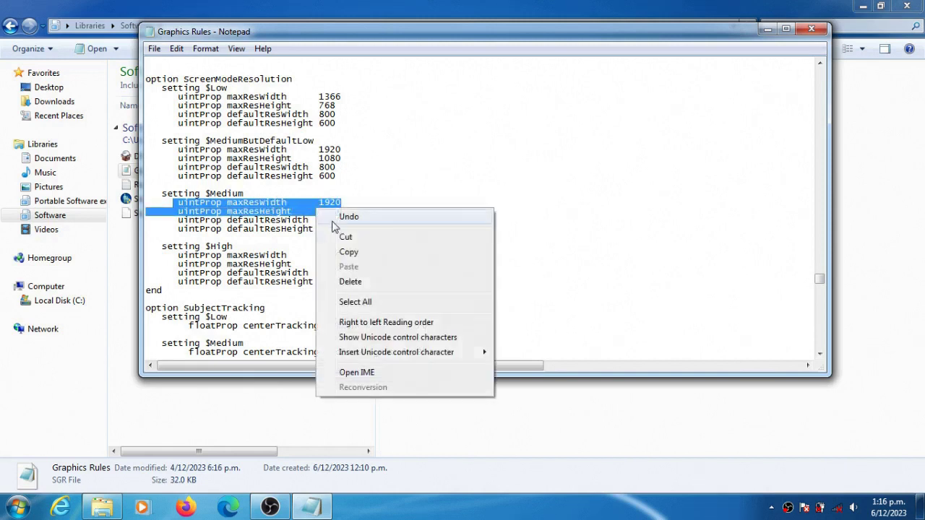
click(357, 254)
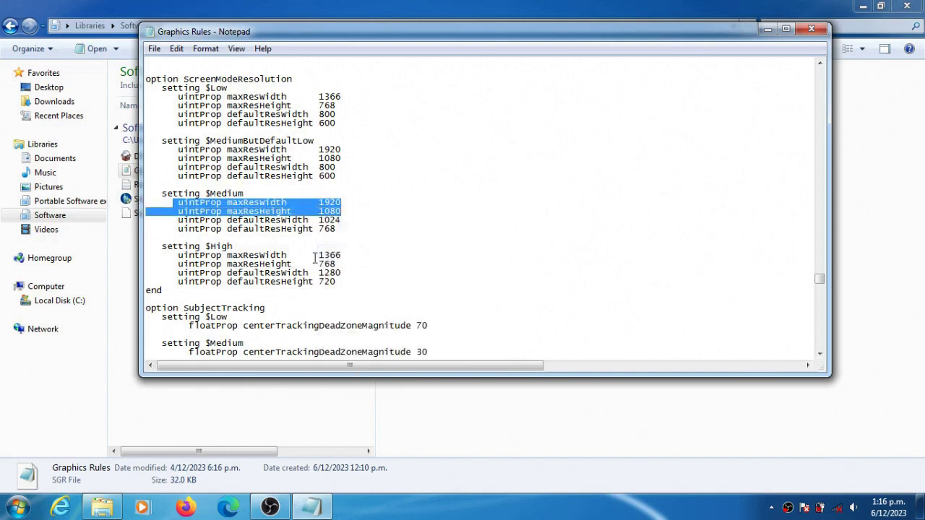
drag(178, 255, 334, 263)
right_click(329, 260)
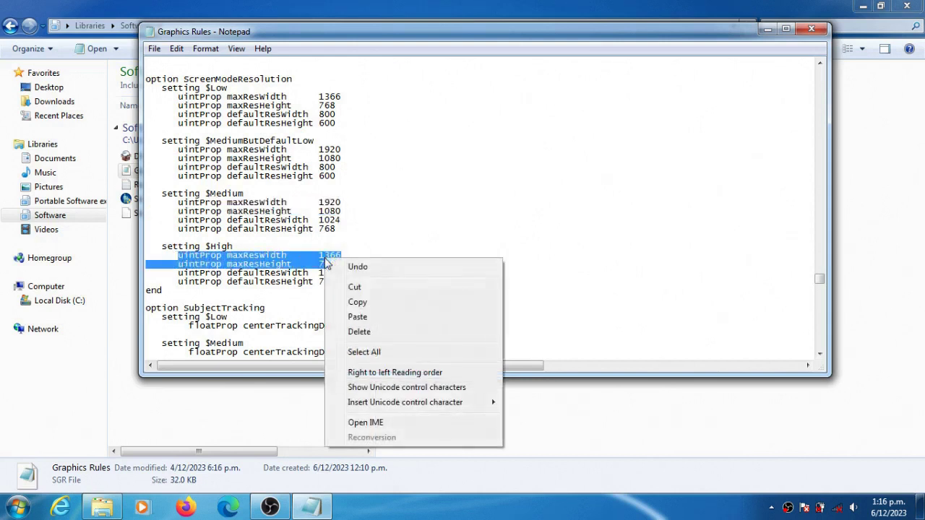
click(354, 315)
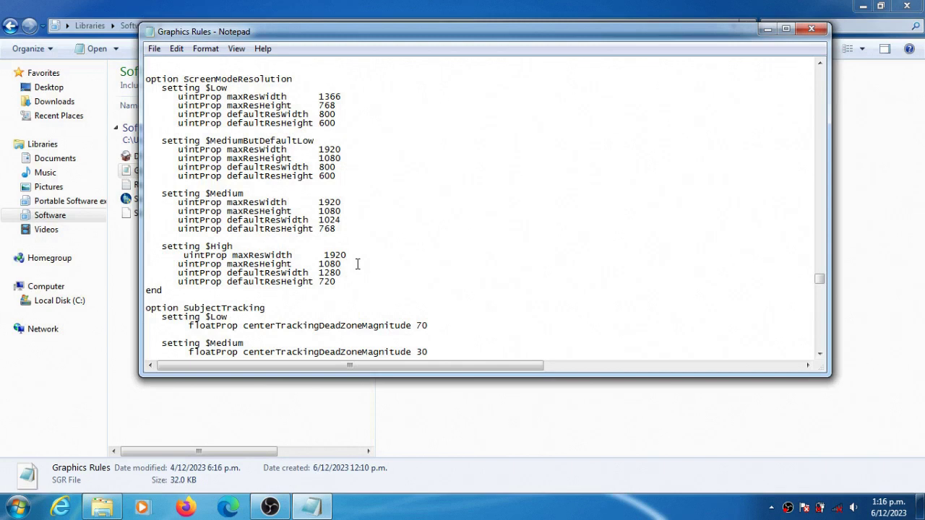
click(185, 255)
key(BackSpace)
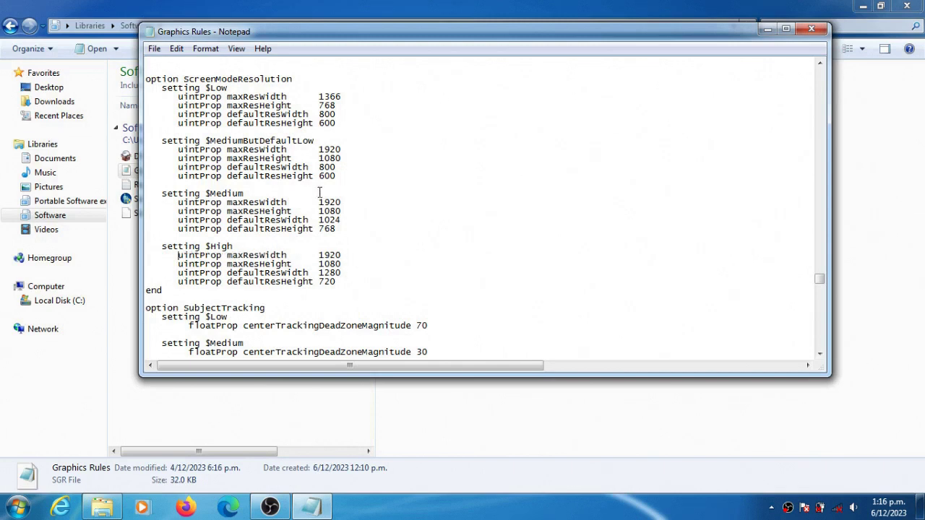
Paste the 1920/1080 lines over the $Low values and realign the indentation
drag(178, 96, 339, 105)
right_click(322, 102)
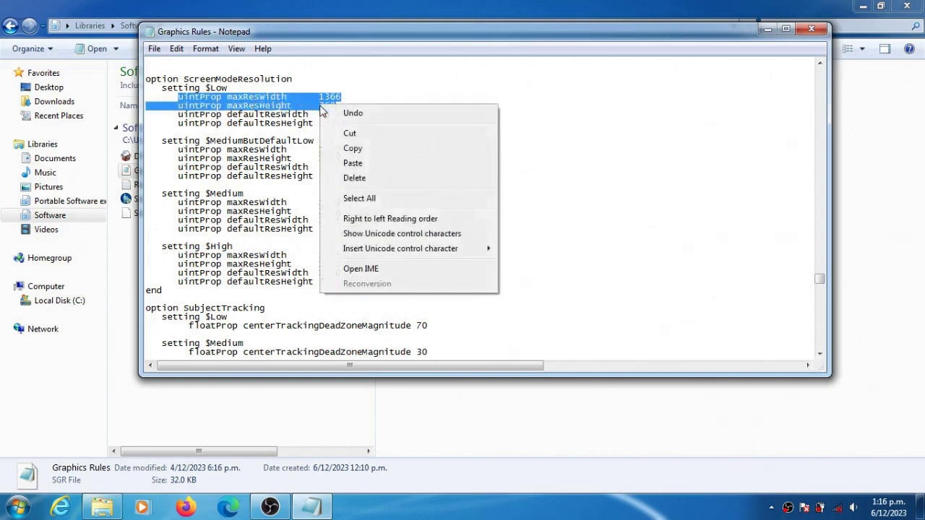
click(357, 160)
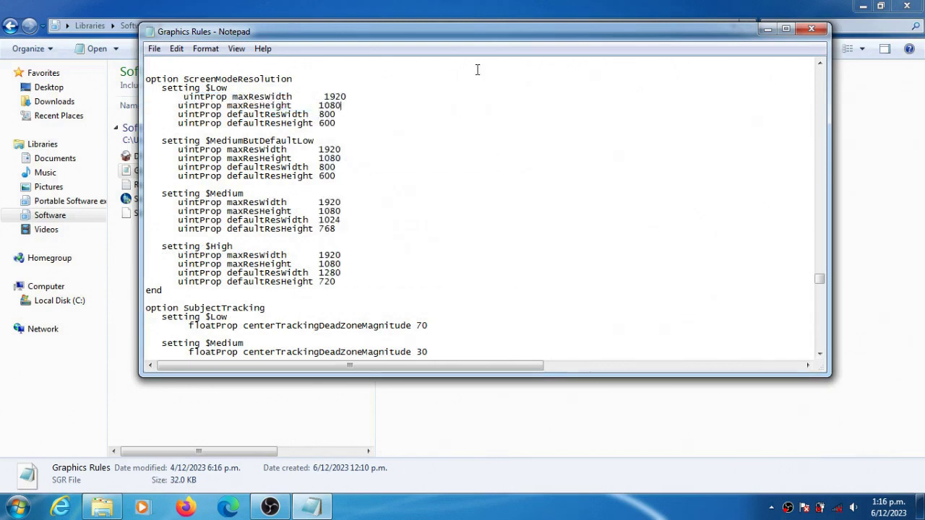
click(185, 96)
key(BackSpace)
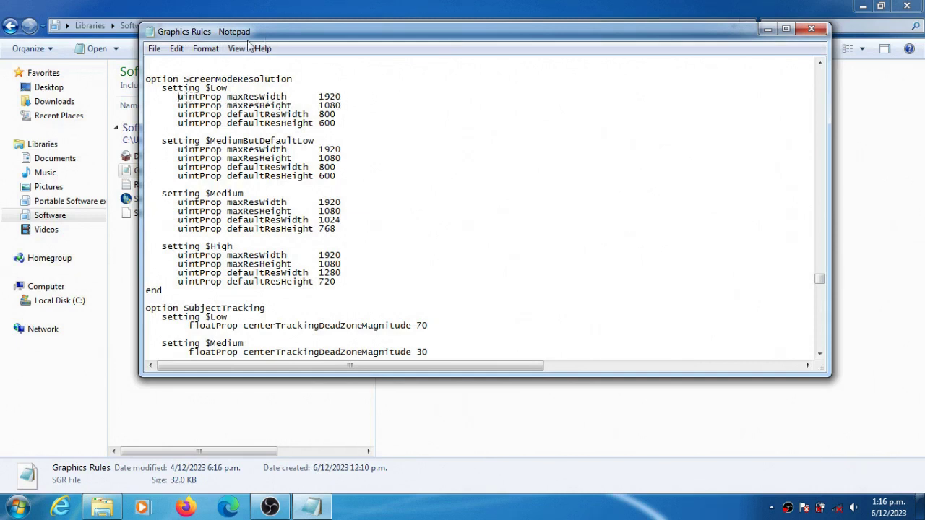
Review the maxRes lines in all four ScreenModeResolution blocks without saving
drag(180, 98, 347, 105)
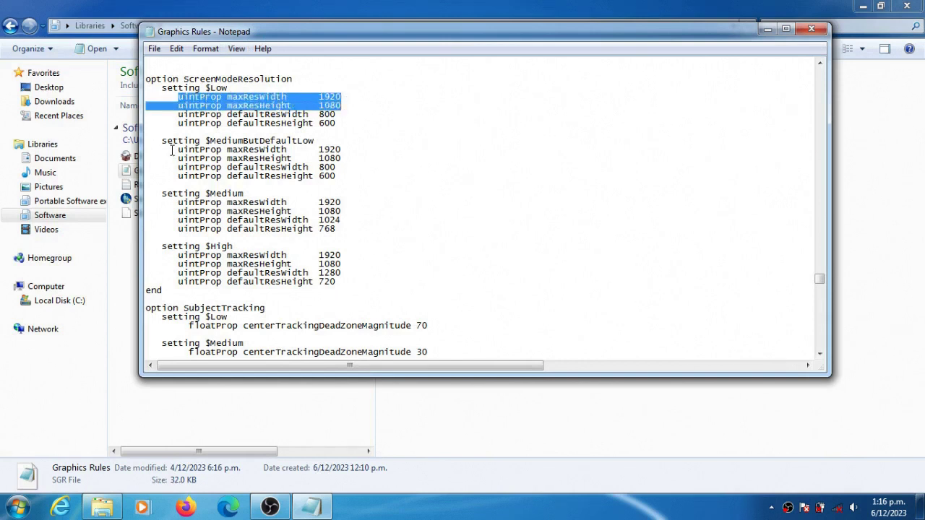
drag(179, 150, 347, 165)
click(325, 210)
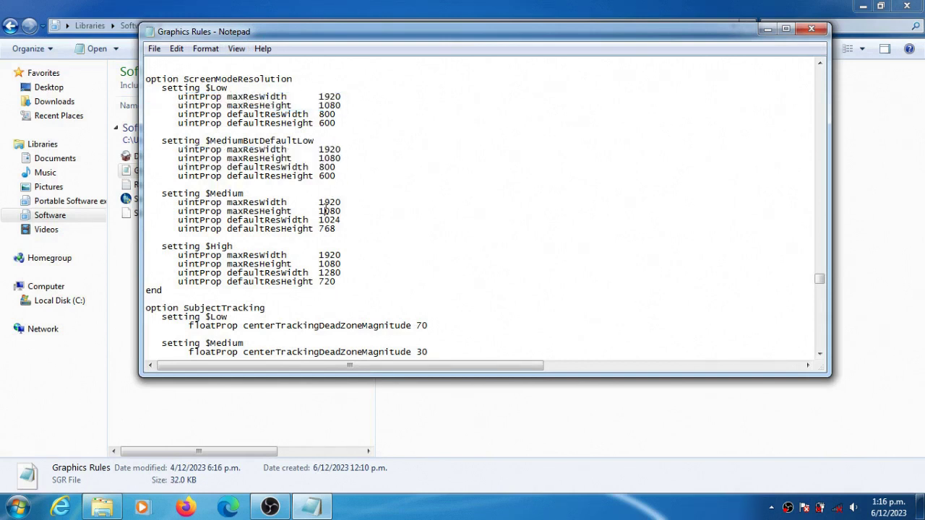
drag(174, 202, 347, 210)
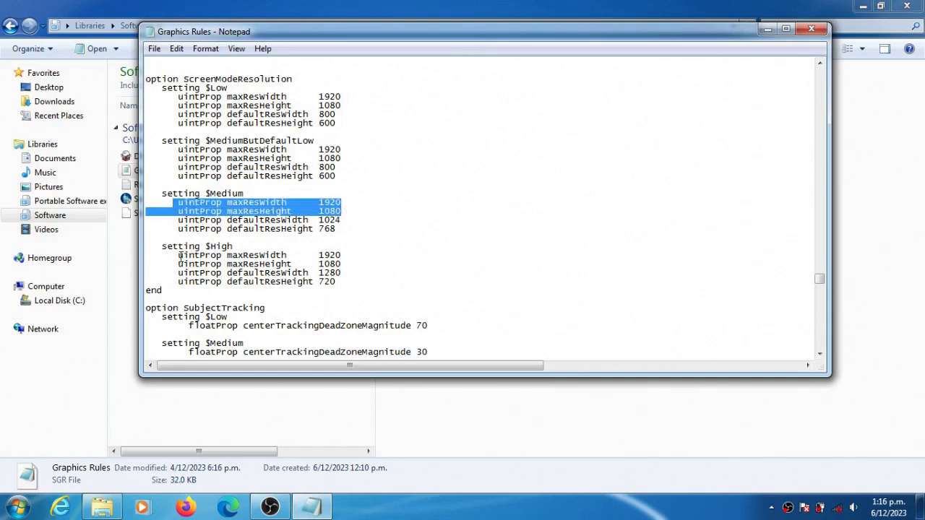
drag(180, 256, 342, 264)
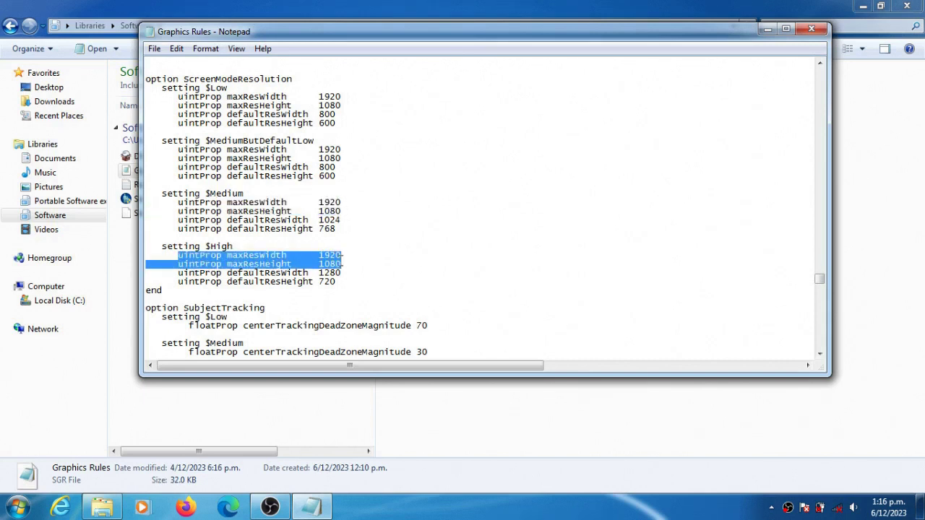
click(356, 254)
click(155, 49)
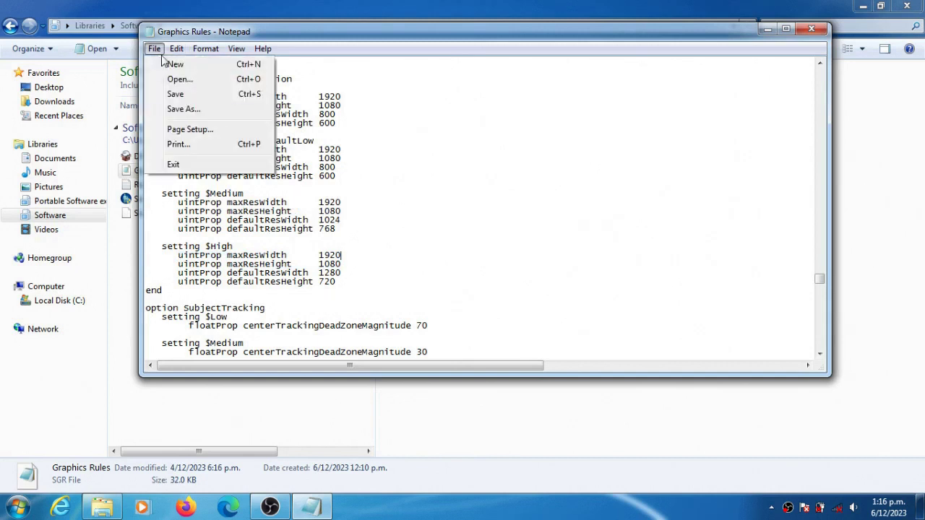
click(695, 26)
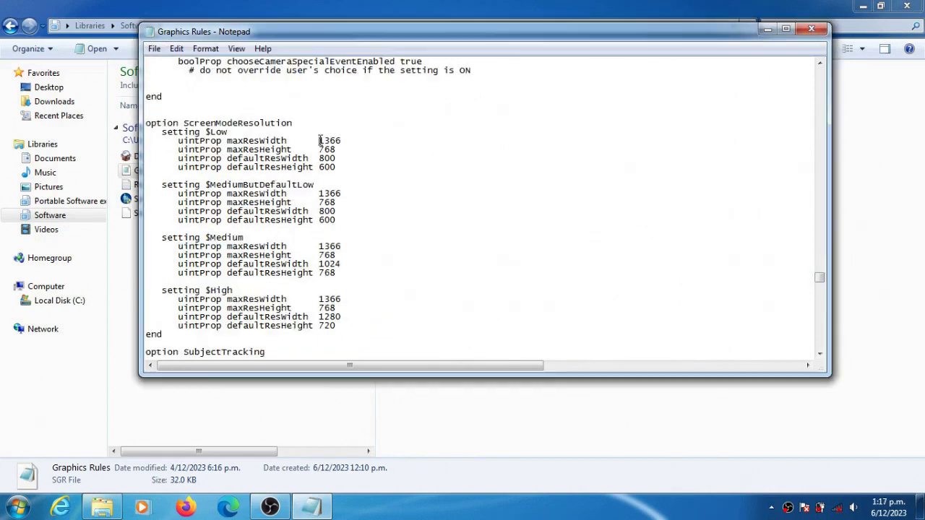
drag(318, 140, 337, 151)
drag(315, 246, 340, 257)
click(316, 297)
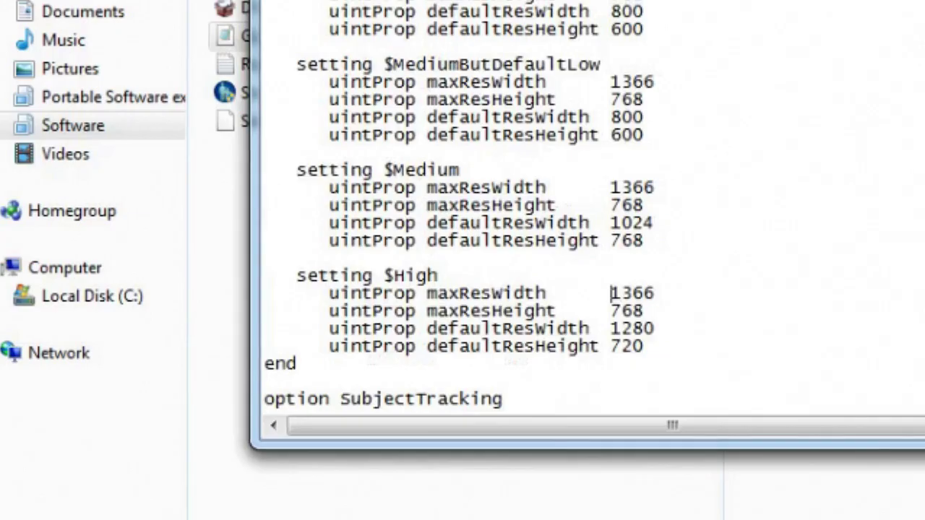
Close Notepad and copy the edited Graphics Rules file
click(811, 29)
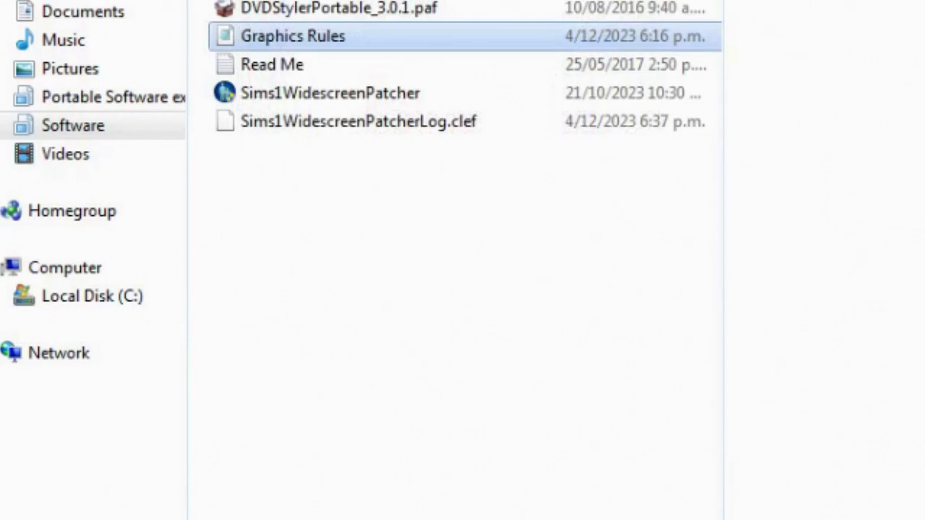
right_click(292, 36)
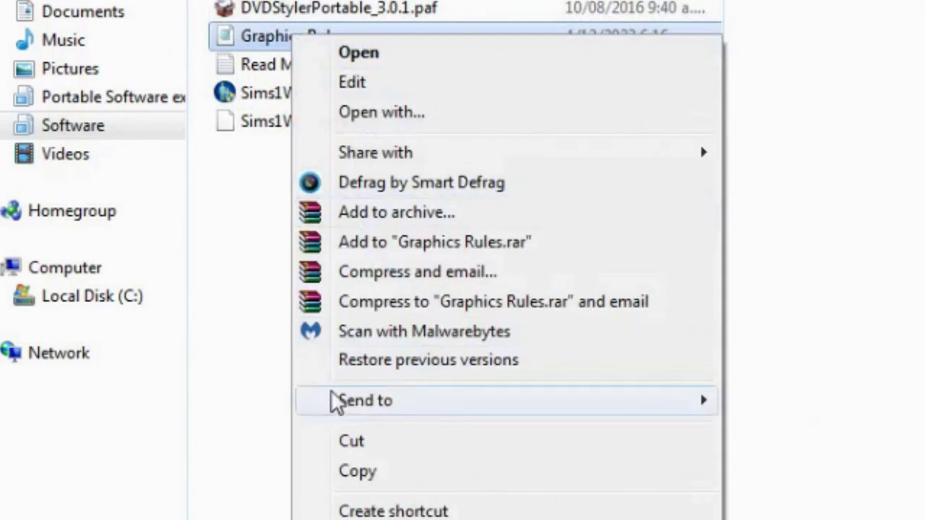
click(359, 472)
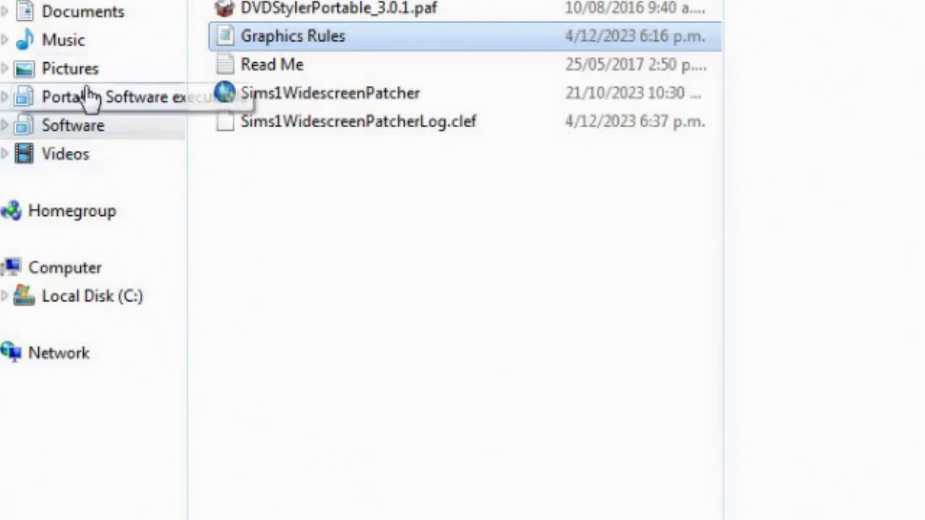
Navigate to C:\Program Files (x86)\...\The Sims 2 Pets\TSData\Res\Config
click(102, 302)
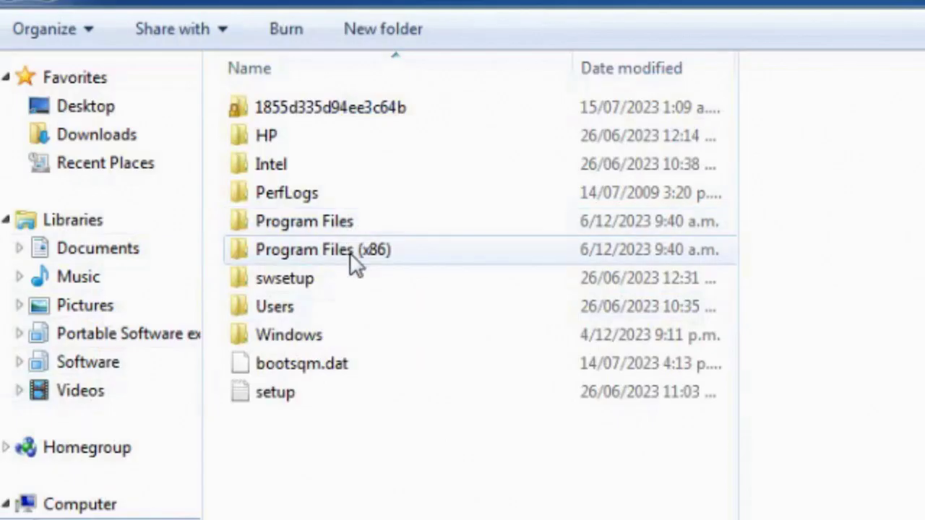
double_click(356, 264)
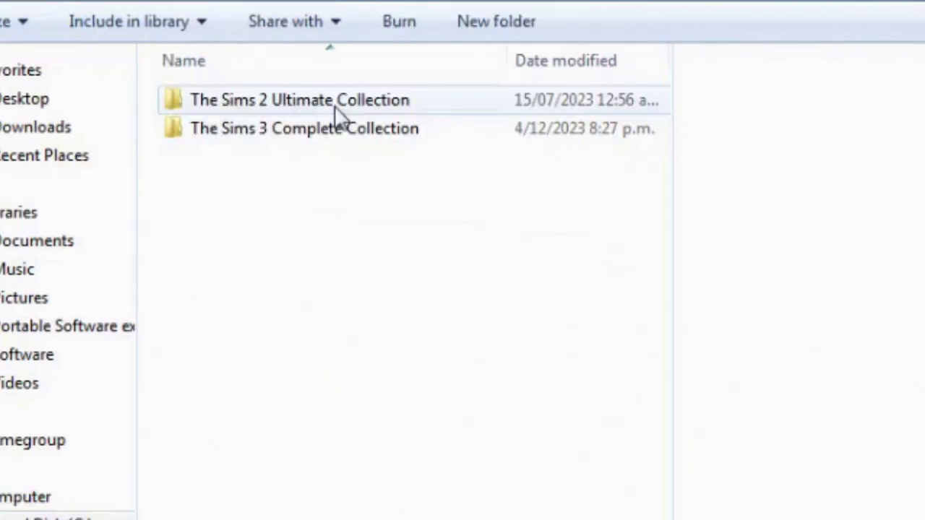
double_click(337, 107)
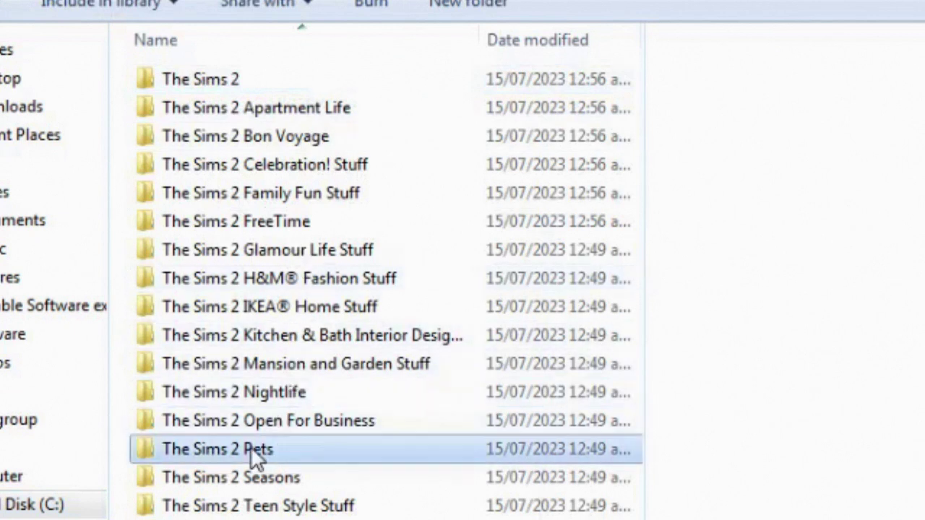
double_click(250, 448)
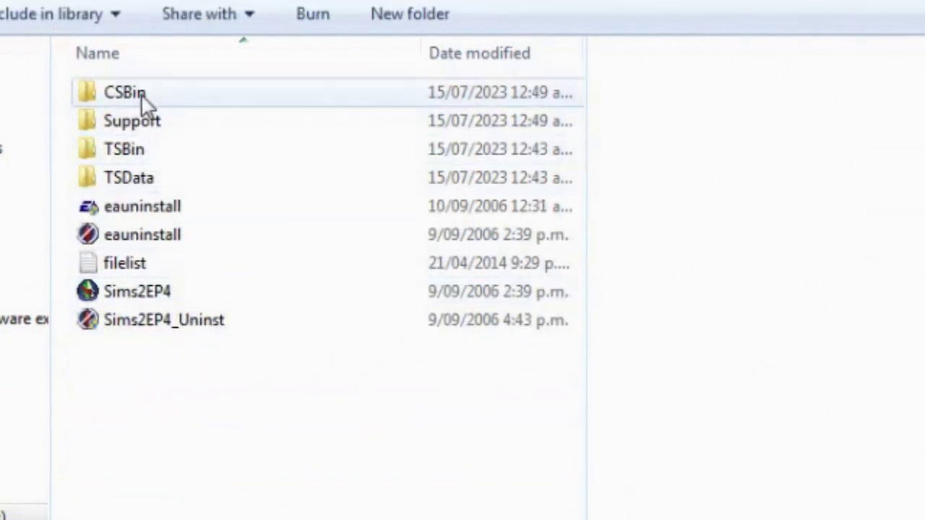
double_click(151, 177)
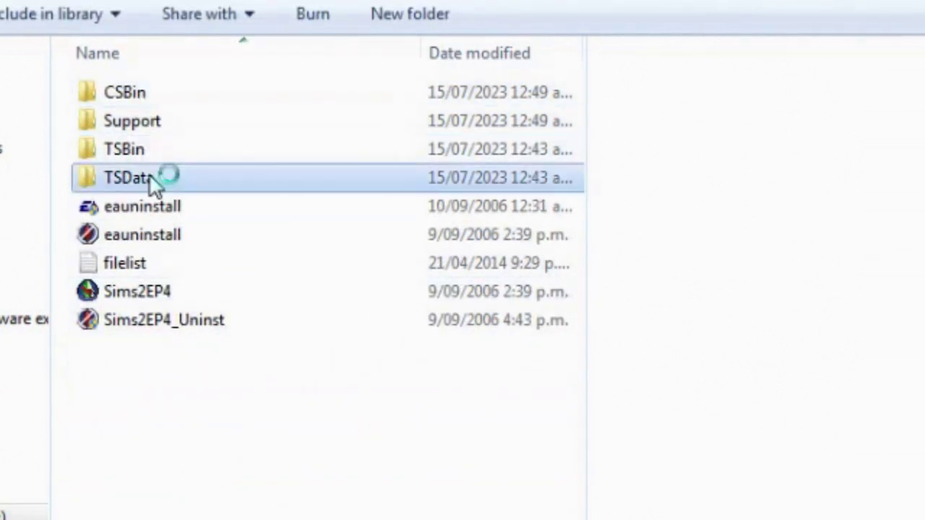
click(116, 120)
double_click(115, 121)
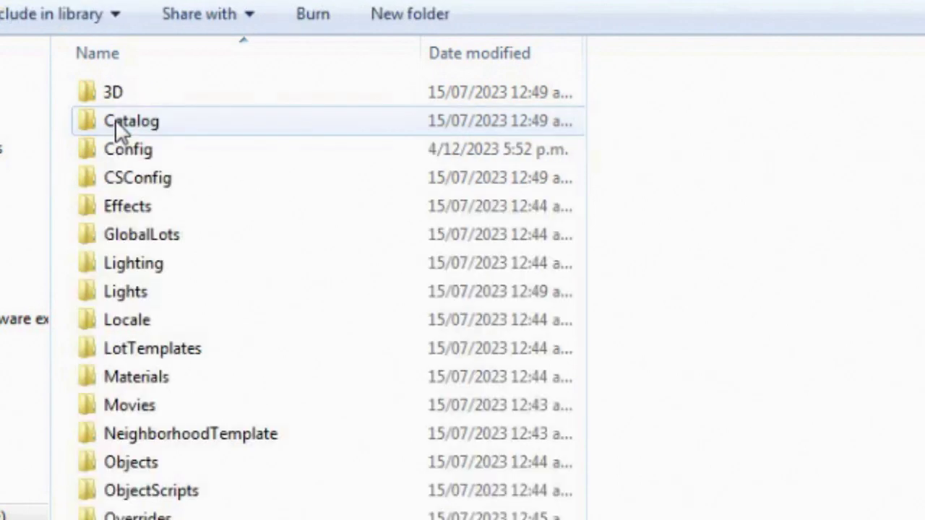
double_click(140, 120)
key(BackSpace)
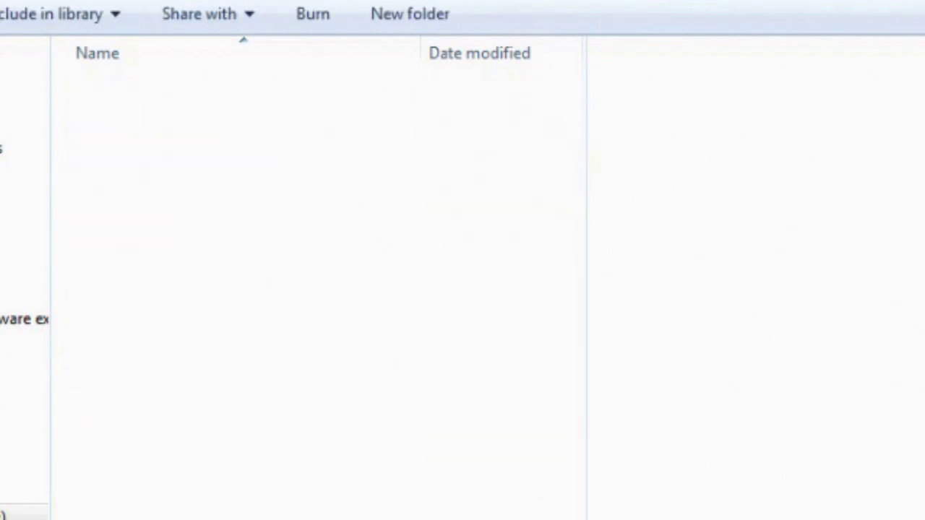
double_click(132, 152)
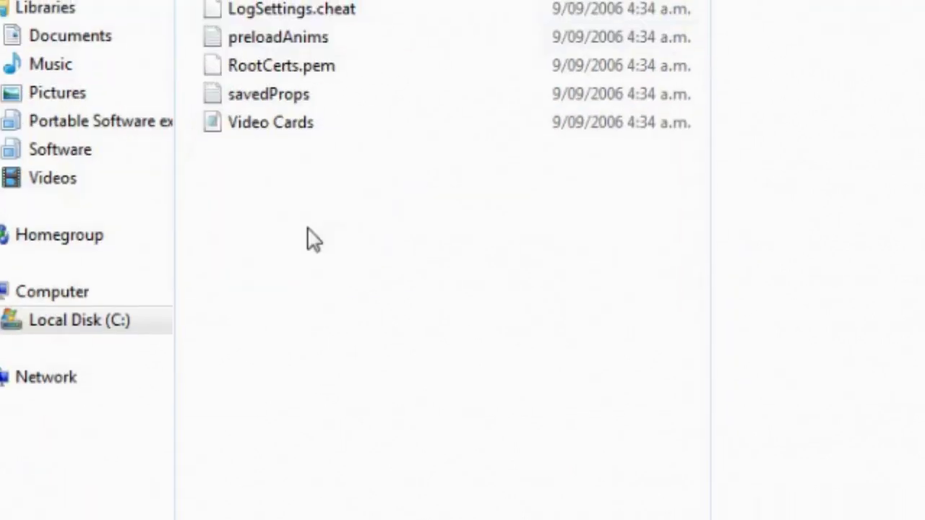
Paste Graphics Rules into Config, replacing the existing file
right_click(184, 430)
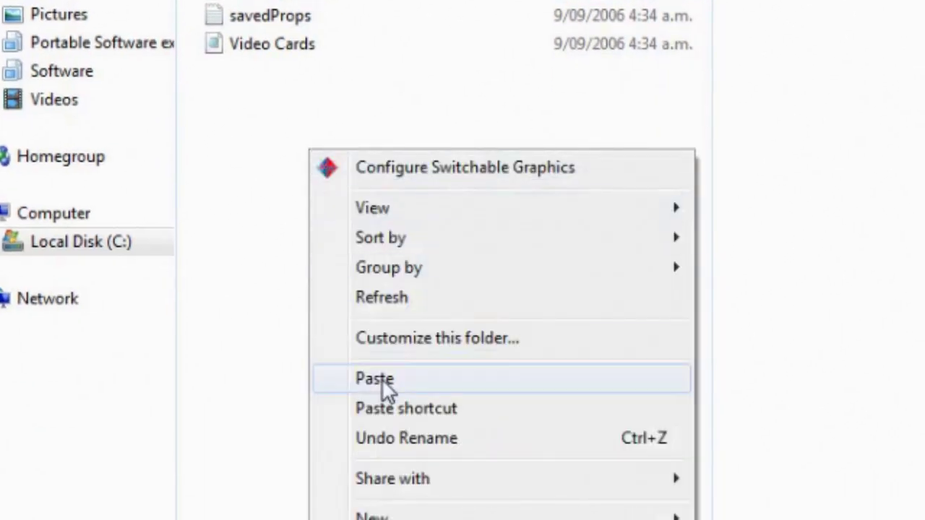
click(376, 379)
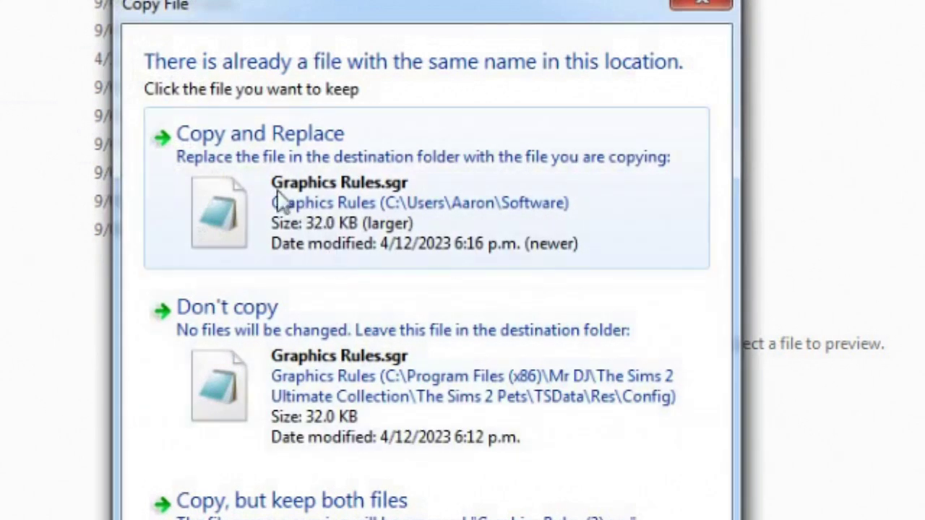
click(394, 219)
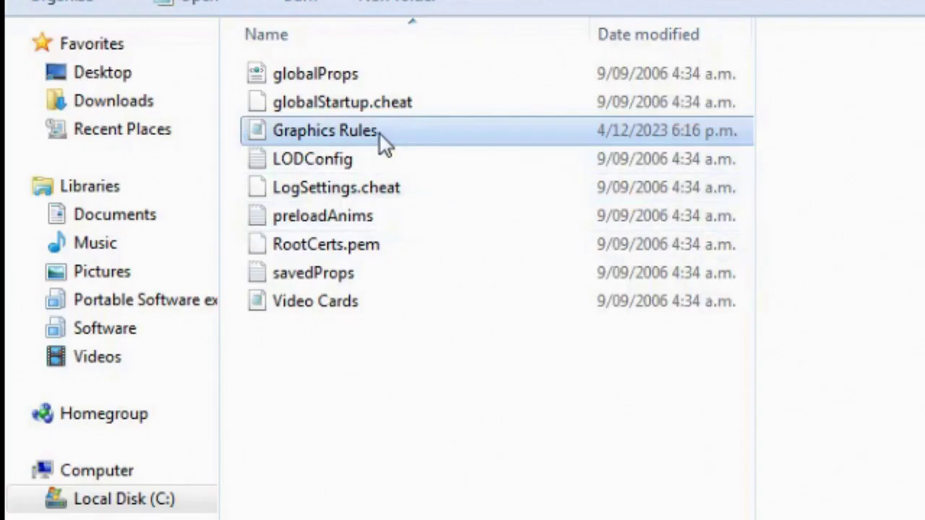
Open the replaced Graphics Rules and inspect its ScreenModeResolution maximum width and height values
double_click(380, 135)
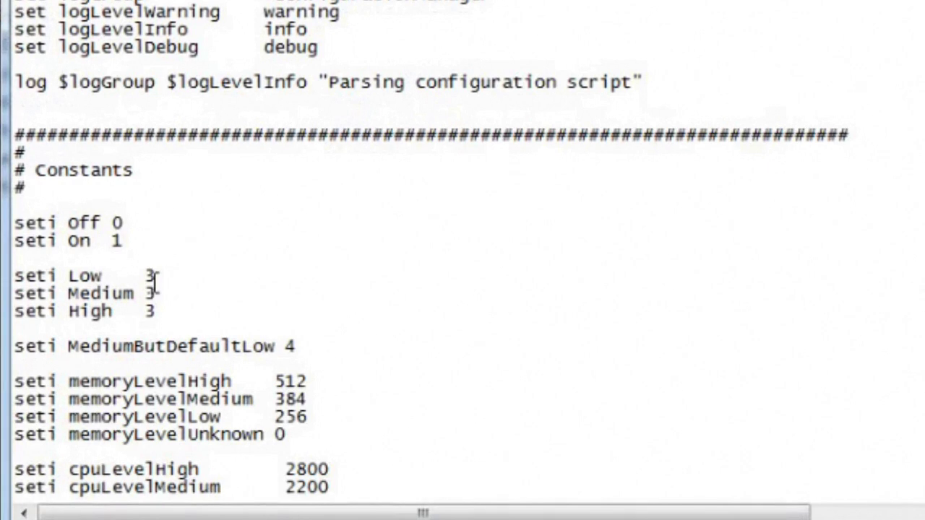
click(220, 264)
drag(818, 79, 810, 285)
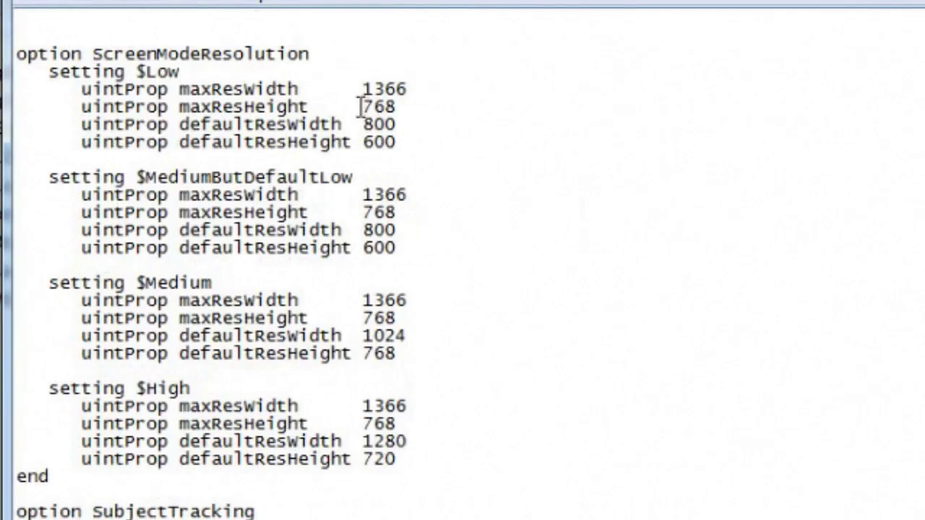
drag(319, 97, 412, 105)
drag(364, 195, 408, 214)
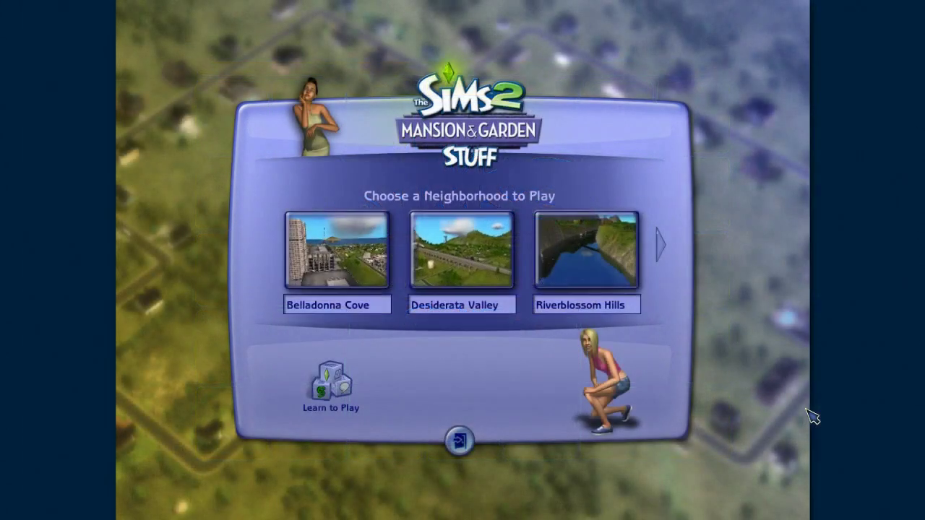
Go to the next page of neighborhoods and start playing Strangetown
click(663, 246)
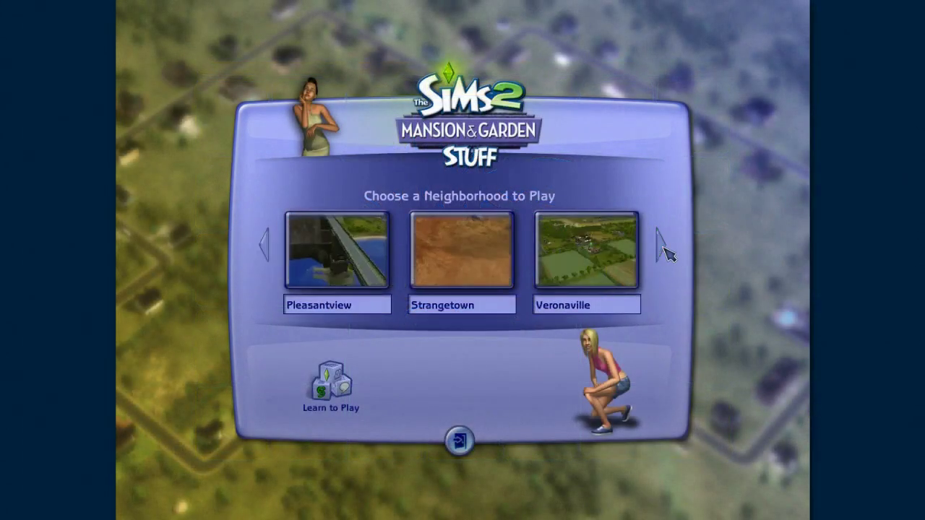
click(478, 265)
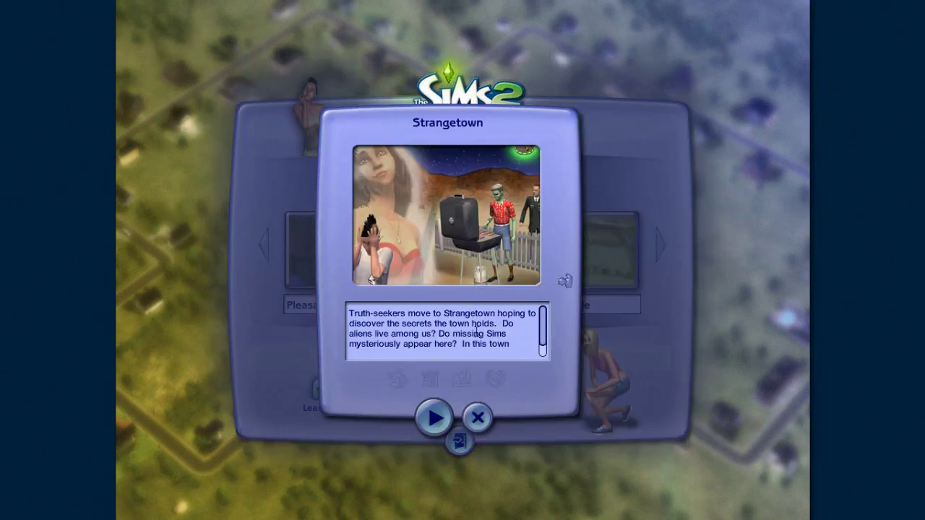
click(446, 425)
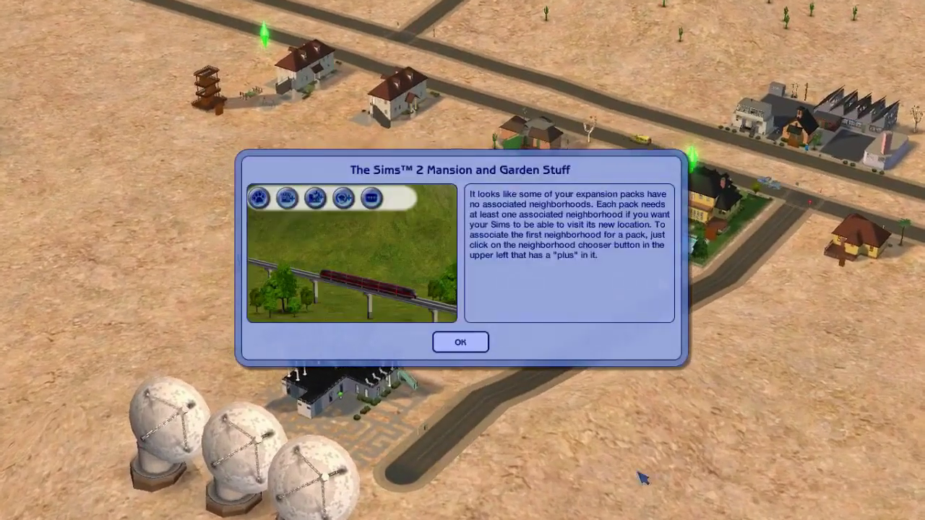
Dismiss the expansion notice and confirm Graphics/Performance screen sizes max out at 1366x768
click(474, 345)
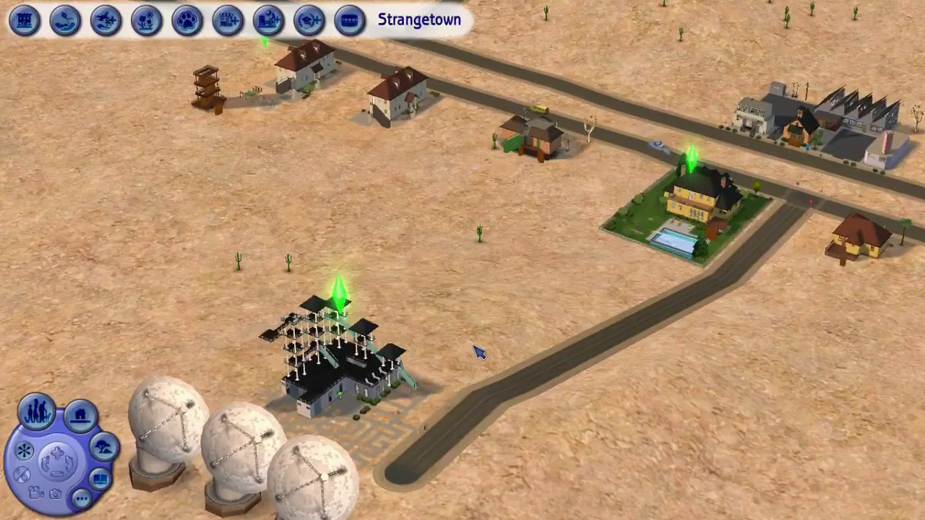
click(82, 498)
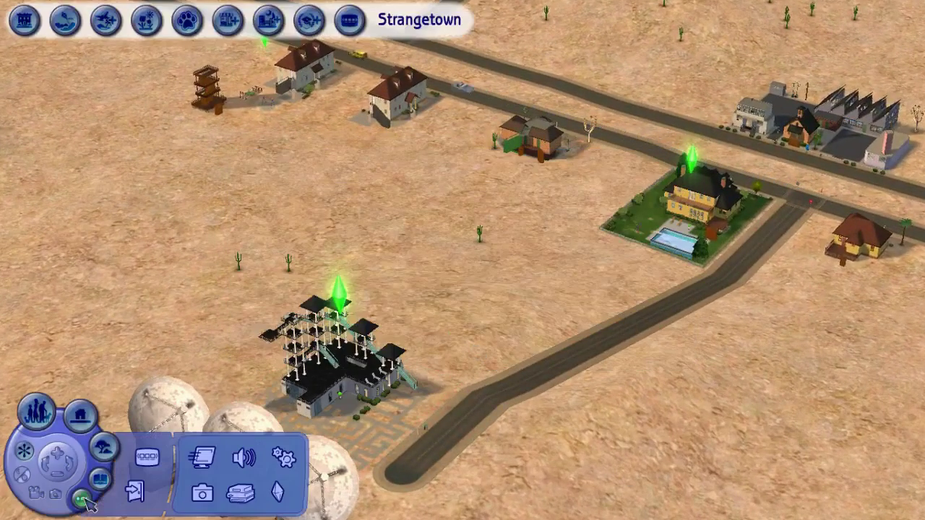
click(216, 464)
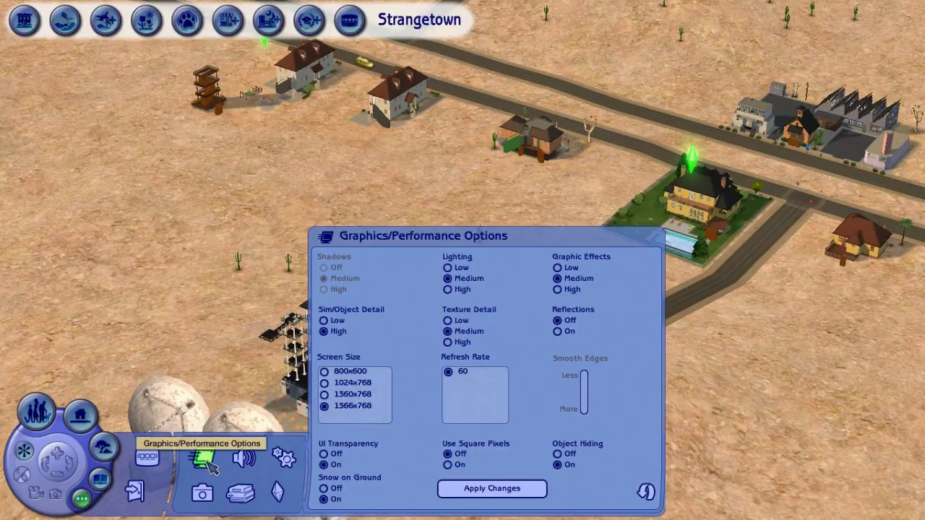
key(Down)
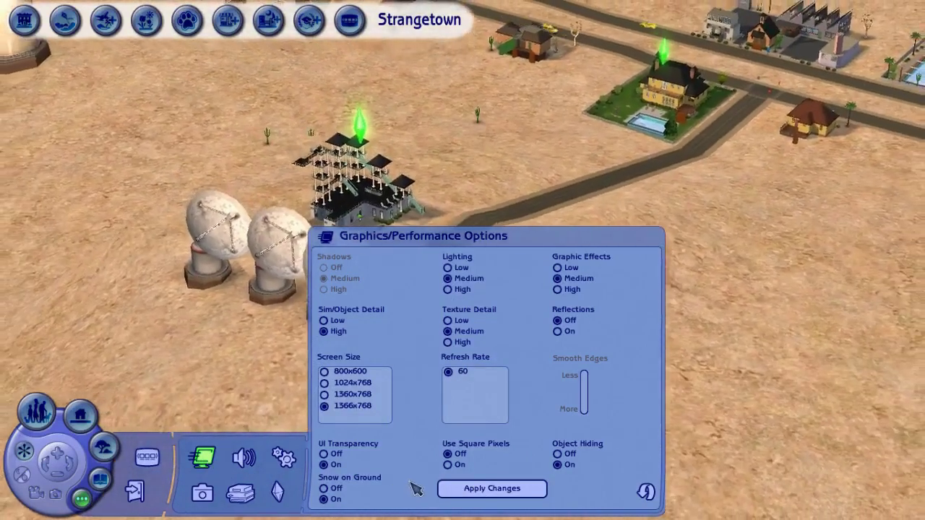
click(213, 462)
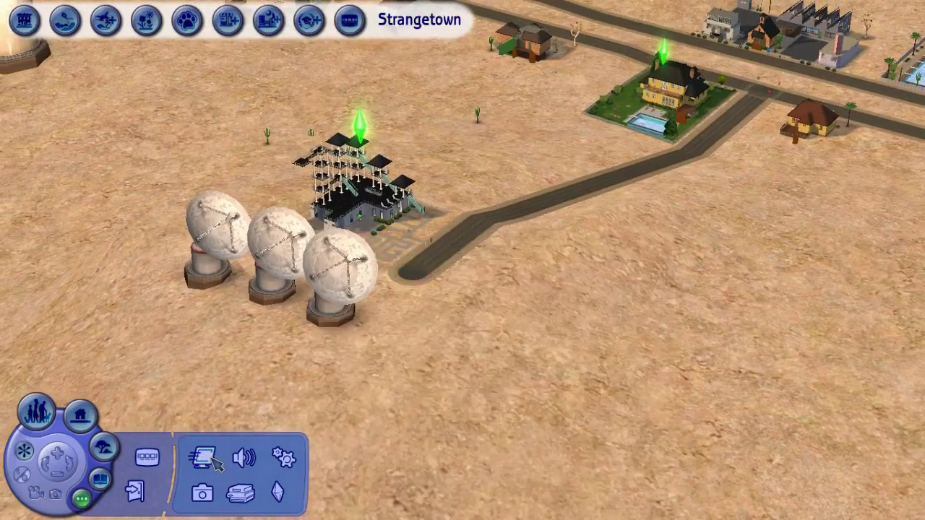
Show the Lots and Houses catalogue and inspect two Strangetown households
click(94, 427)
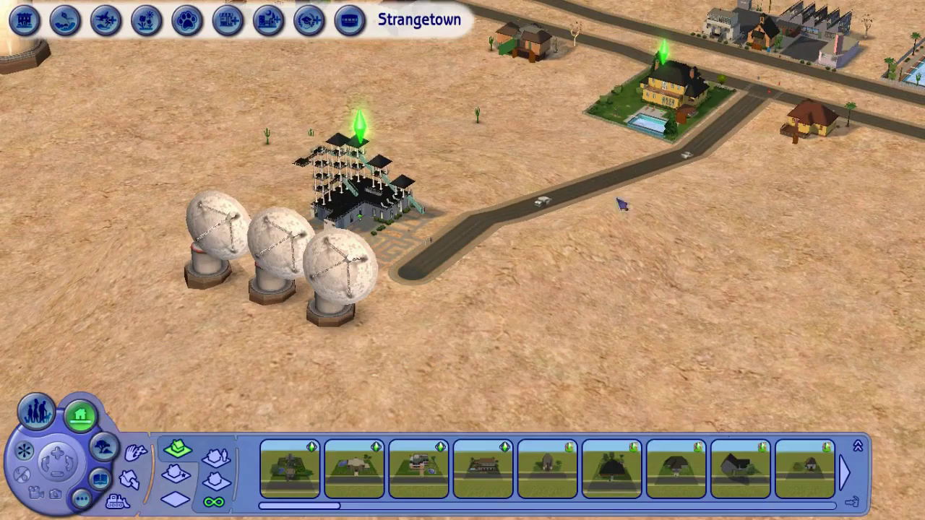
scroll(795, 216, up, 2)
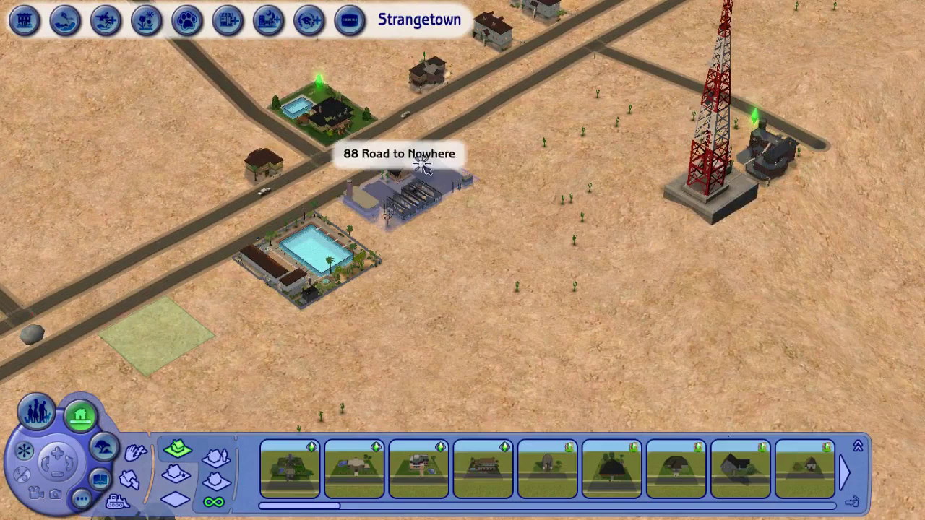
click(349, 107)
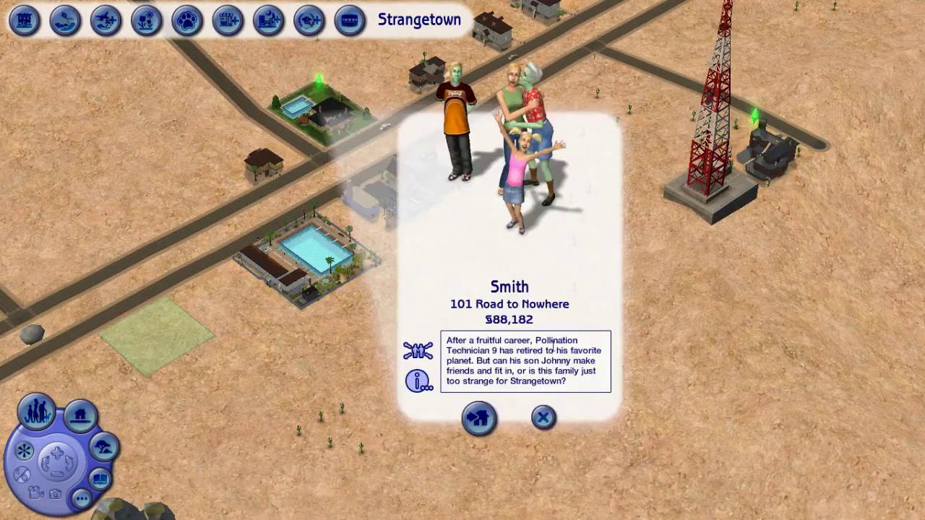
click(554, 414)
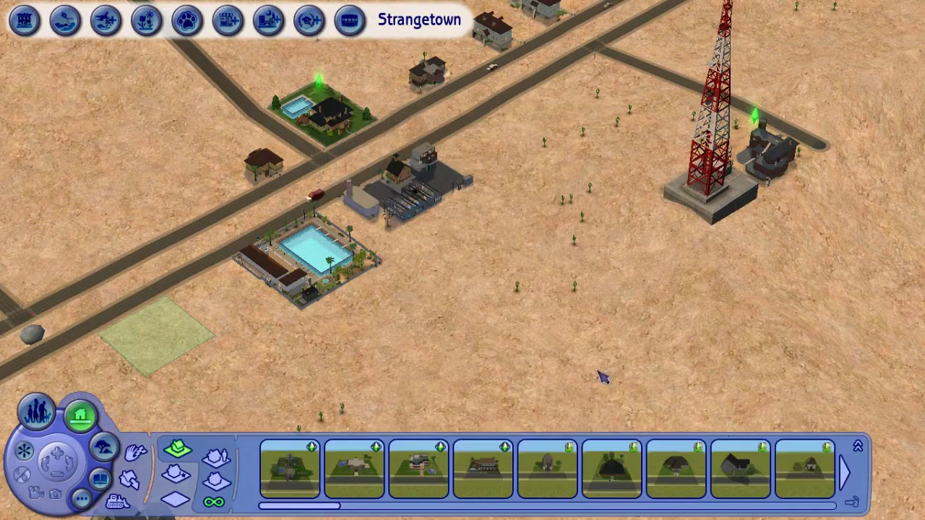
click(762, 147)
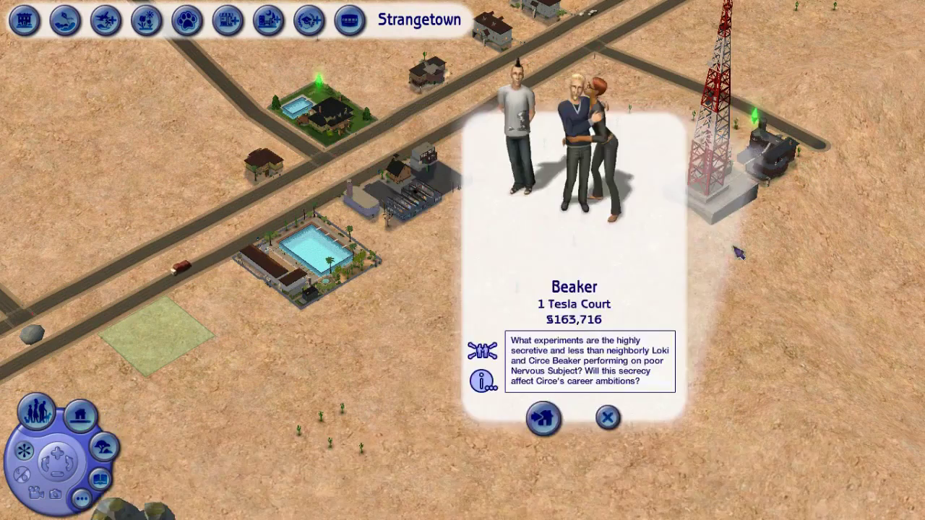
click(608, 417)
Look over the for-sale lot's details and two more households
key(Up)
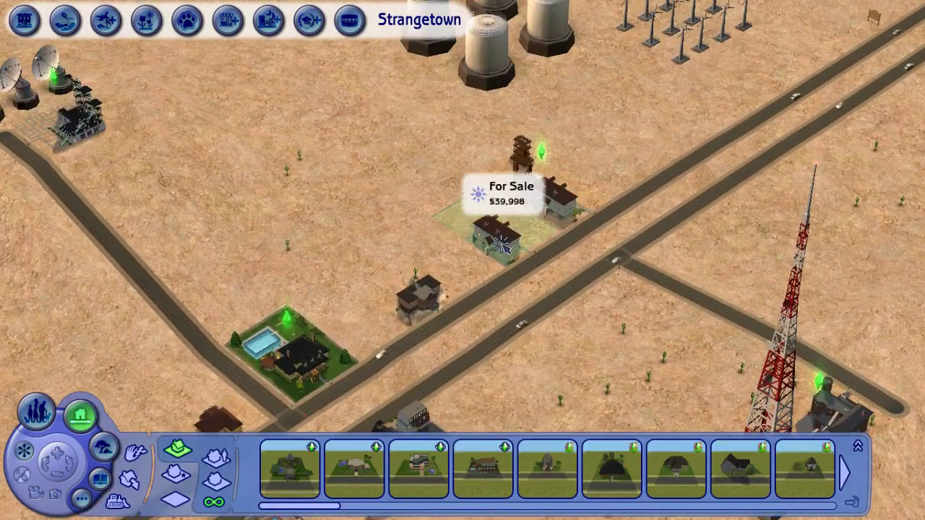
click(503, 246)
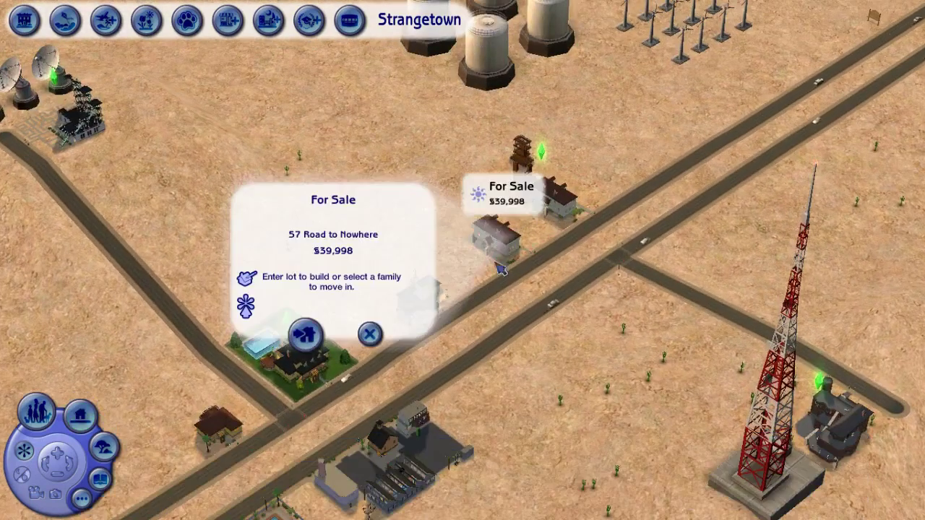
click(368, 332)
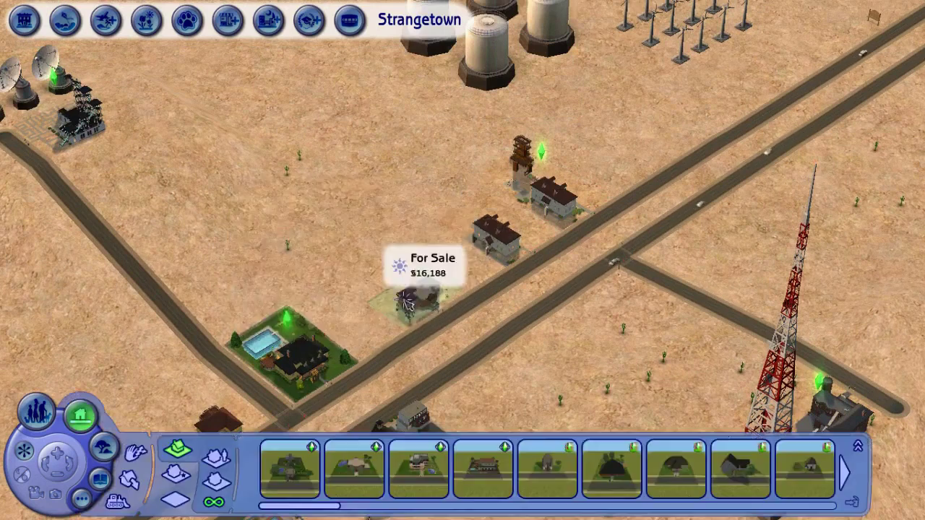
click(560, 203)
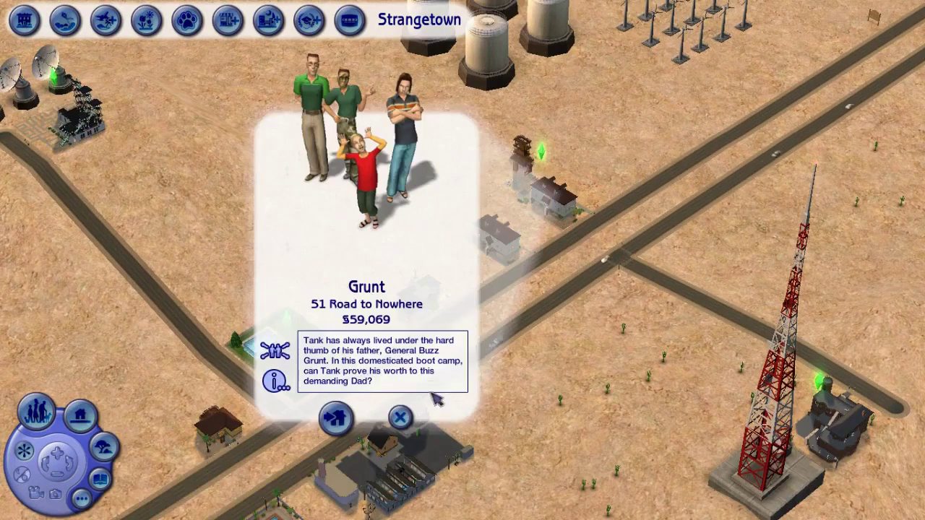
click(399, 418)
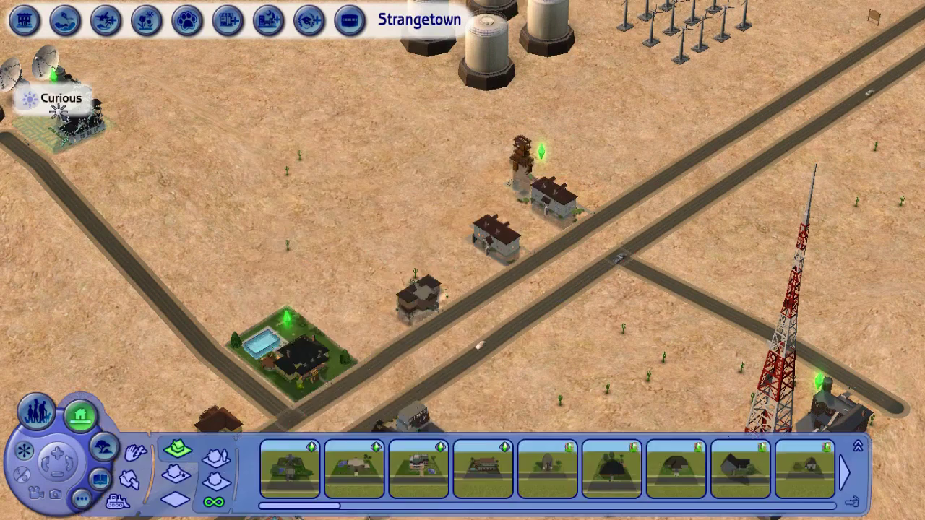
click(73, 115)
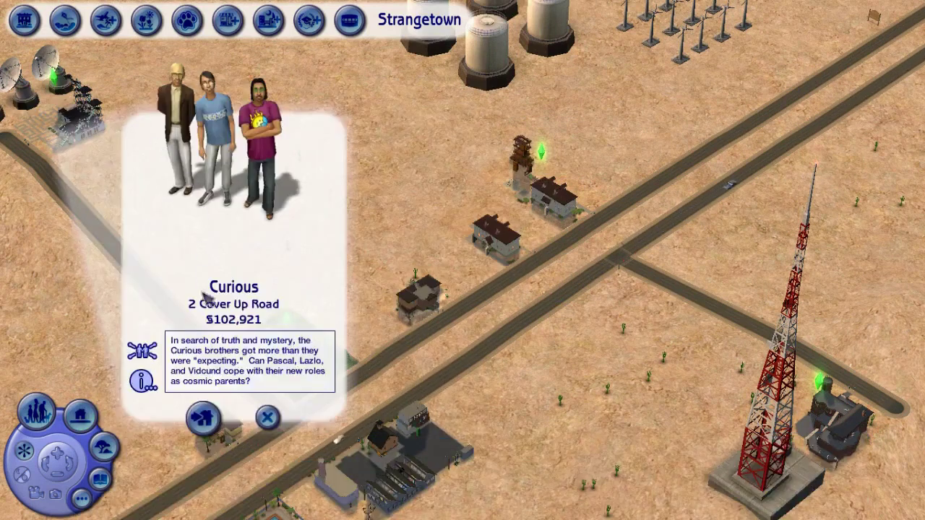
click(268, 420)
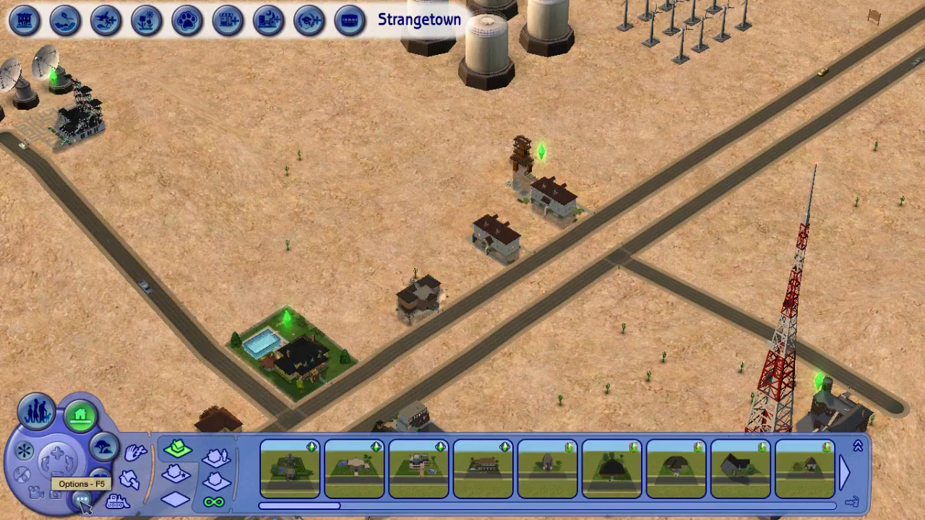